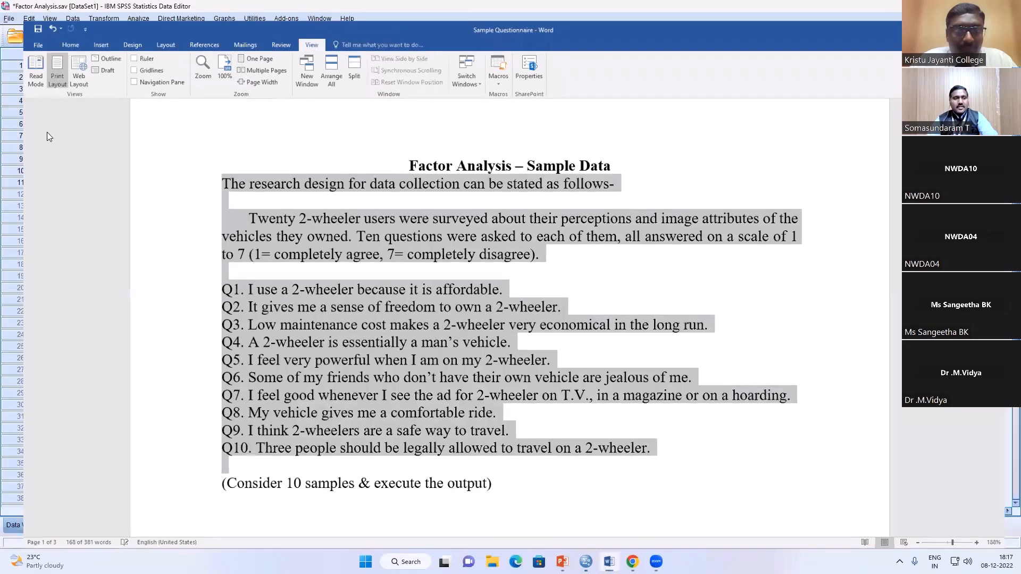
Step: Switch to the SPSS variable list and label Q1 "Affordable", Q2 "use of freedom" and Q3 "maintenance"
click(56, 79)
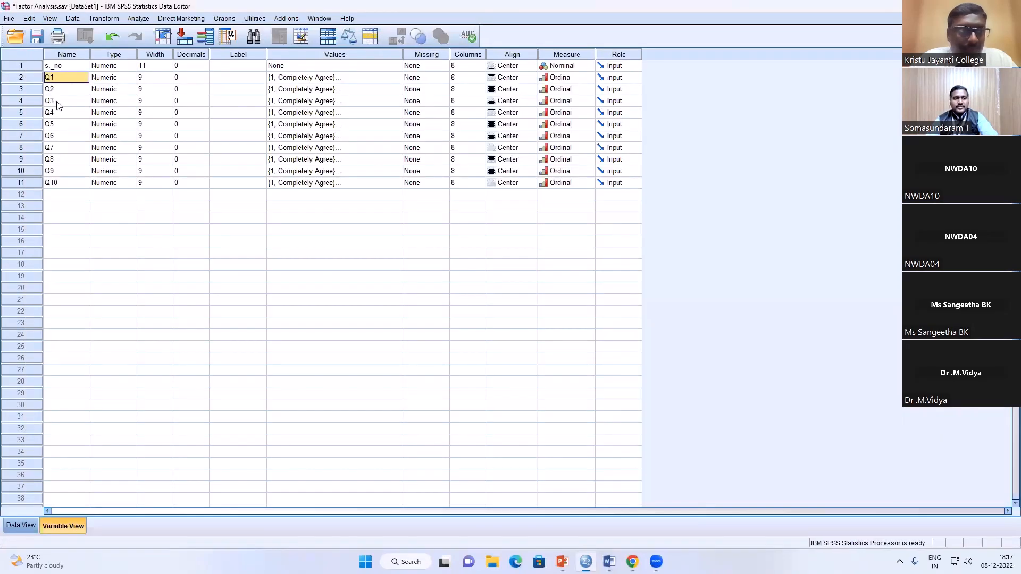
click(57, 94)
click(230, 82)
text(Affordable)
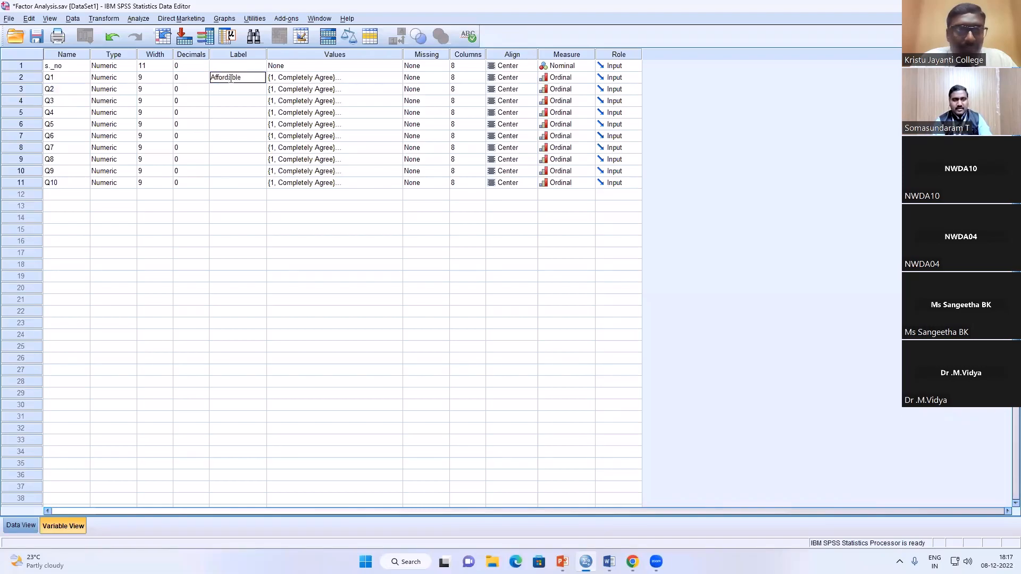
key(Return)
text(use)
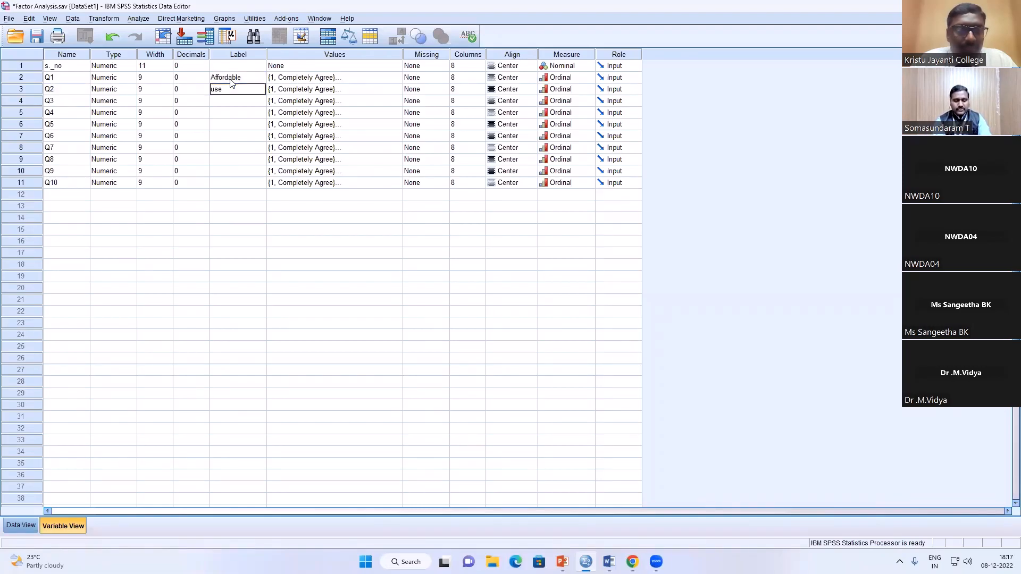
text( of freedom)
key(Return)
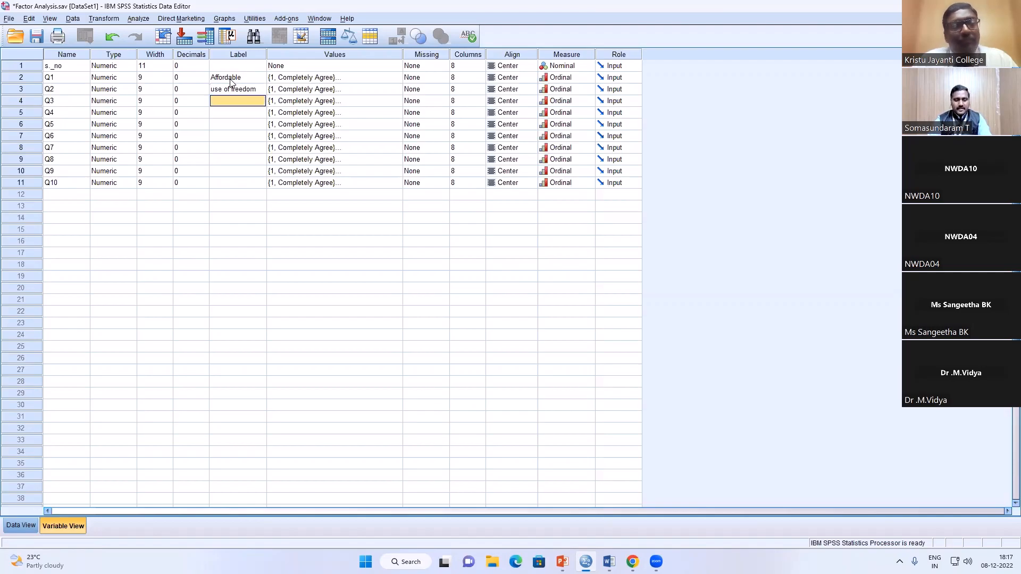
text(maintenan)
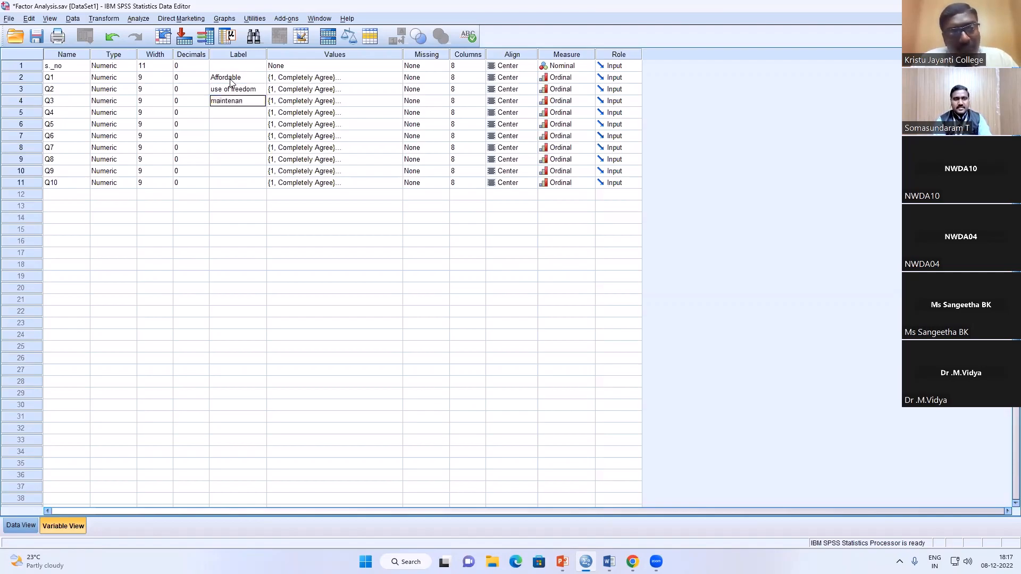
text(ce)
key(Return)
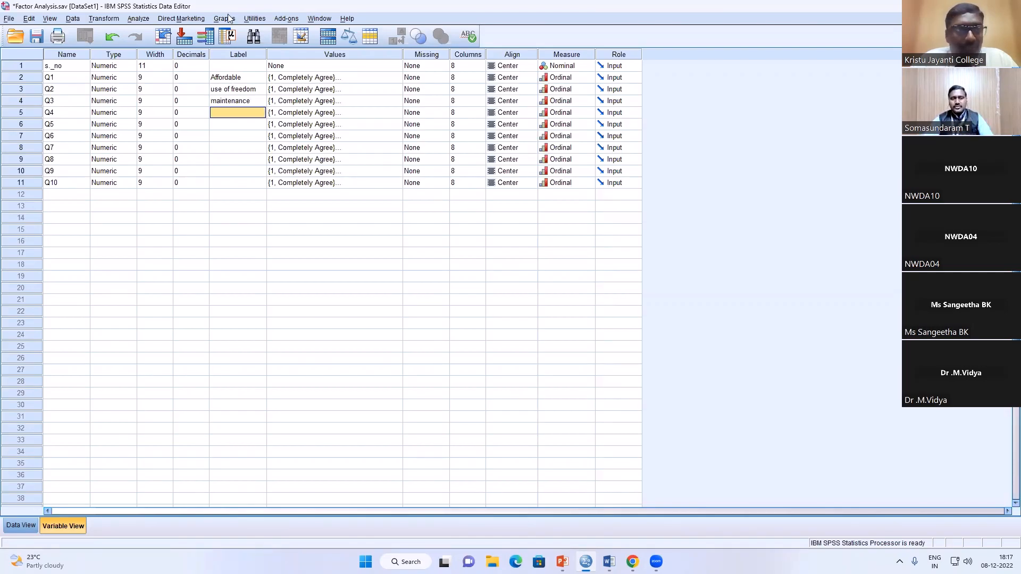
Step: Review the full list of value labels defined for Q1 and close it
click(382, 81)
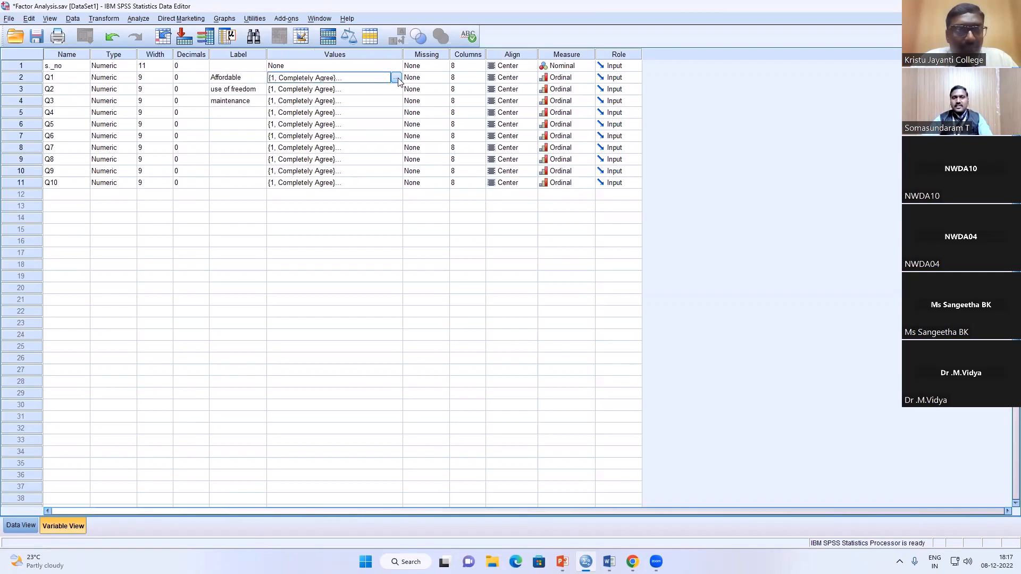
click(397, 78)
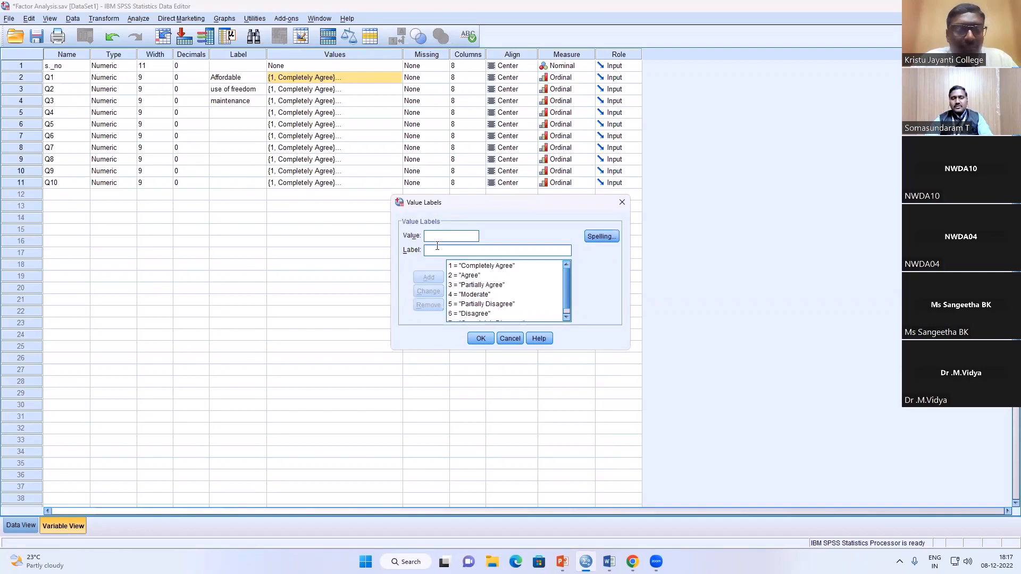
scroll(477, 296, down, 2)
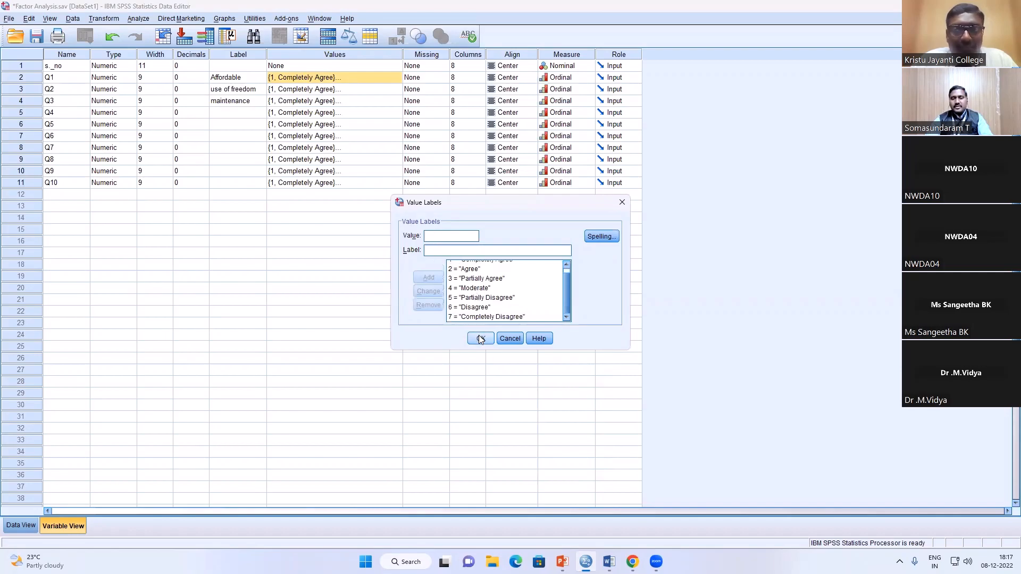
click(480, 338)
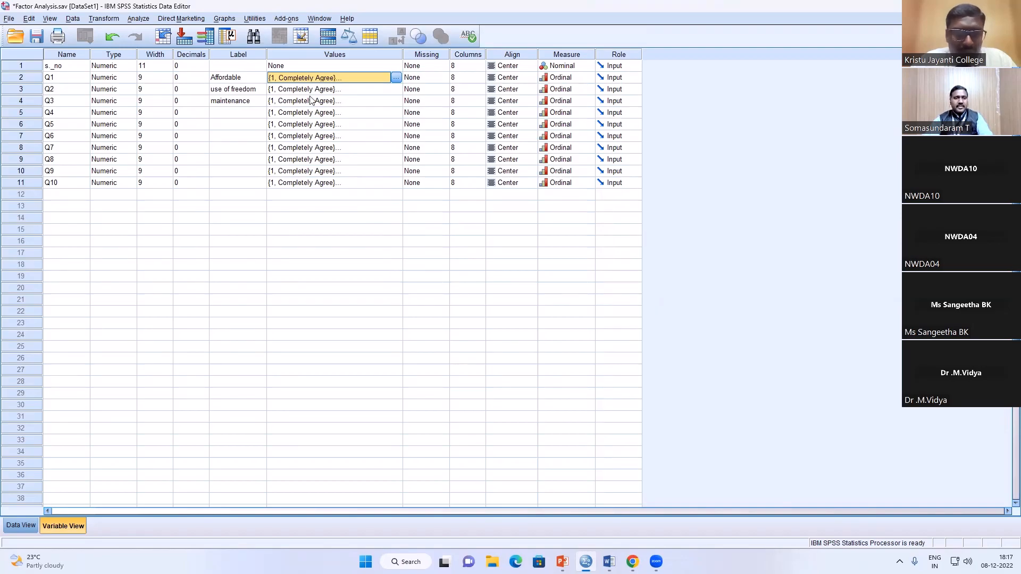
Step: Examine variables Q1 to Q10 and their recorded responses in the variable list and the data sheet
drag(73, 81, 79, 183)
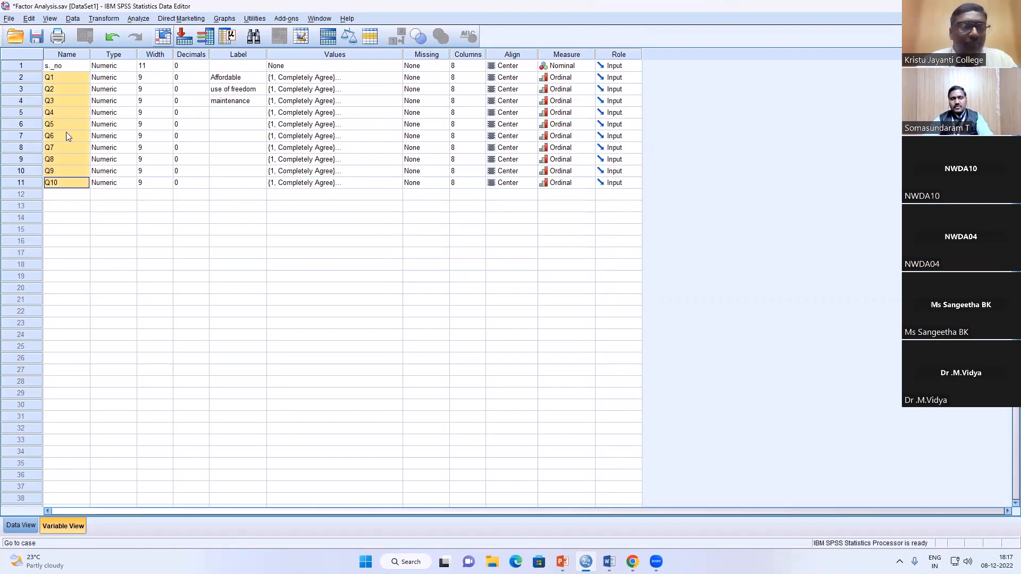
click(21, 526)
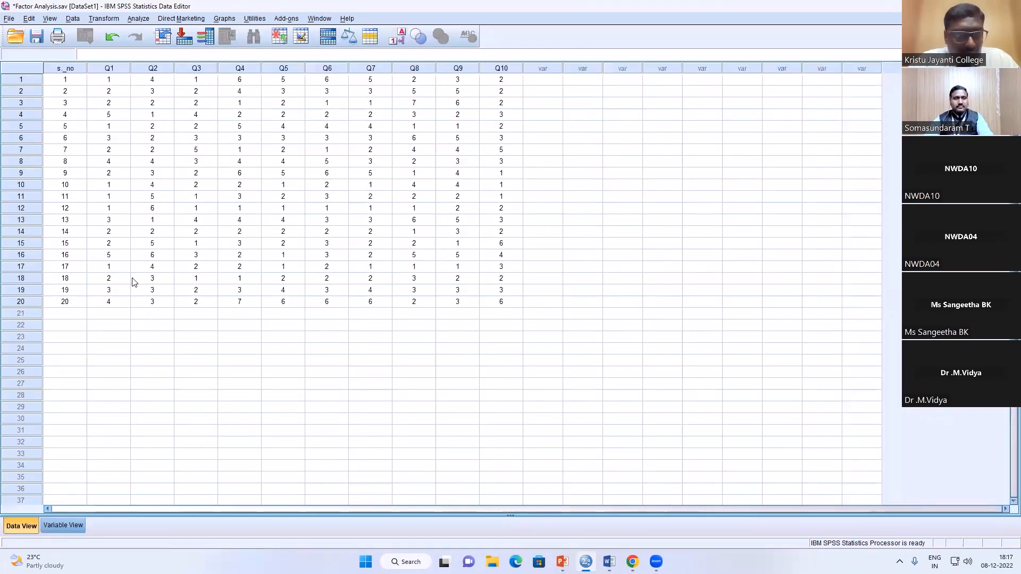
drag(111, 72, 508, 79)
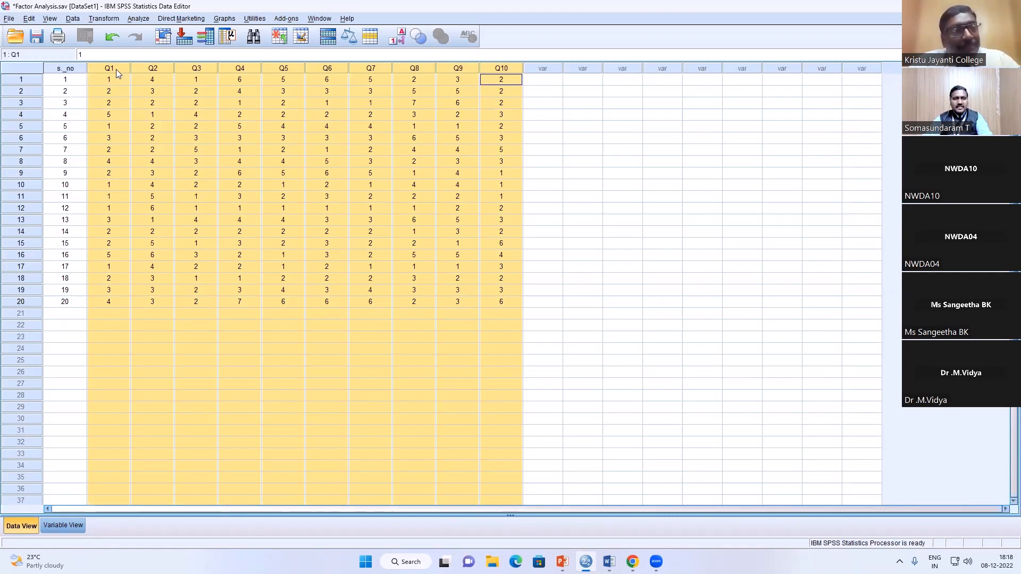
click(258, 299)
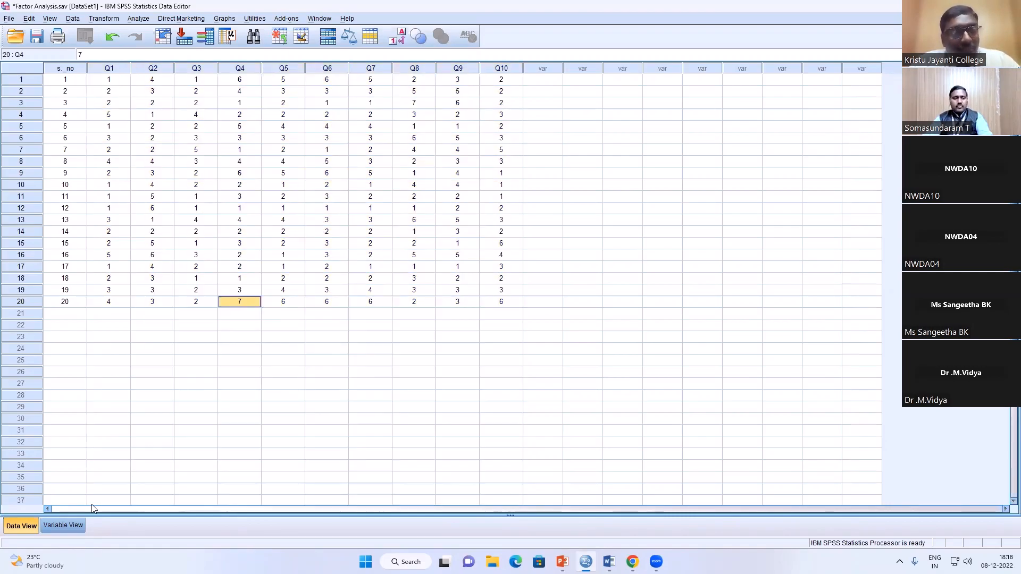
click(63, 525)
click(21, 525)
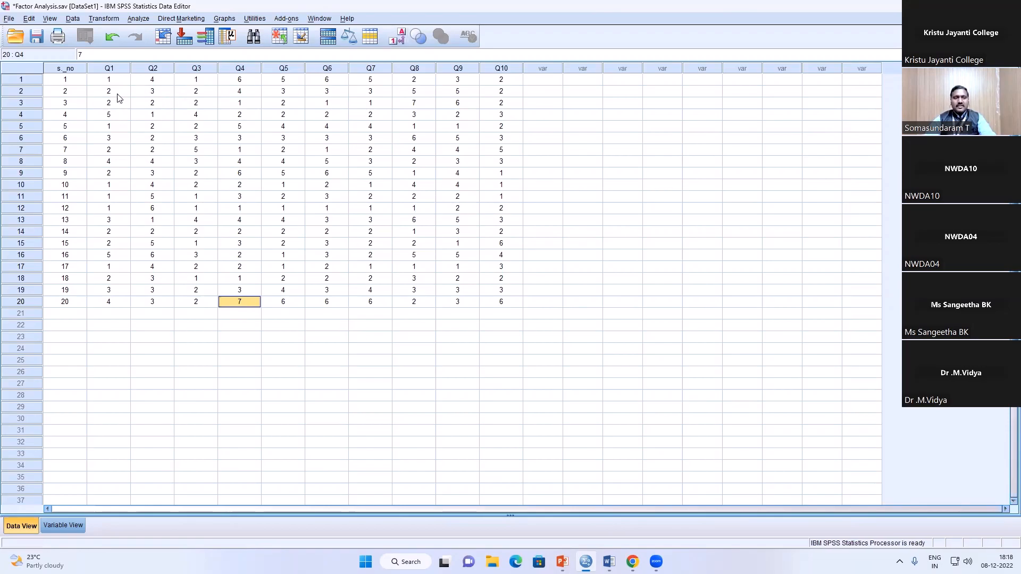
Step: Display the responses as value labels and widen the Q1 and Q2 columns to fit the full text
click(395, 40)
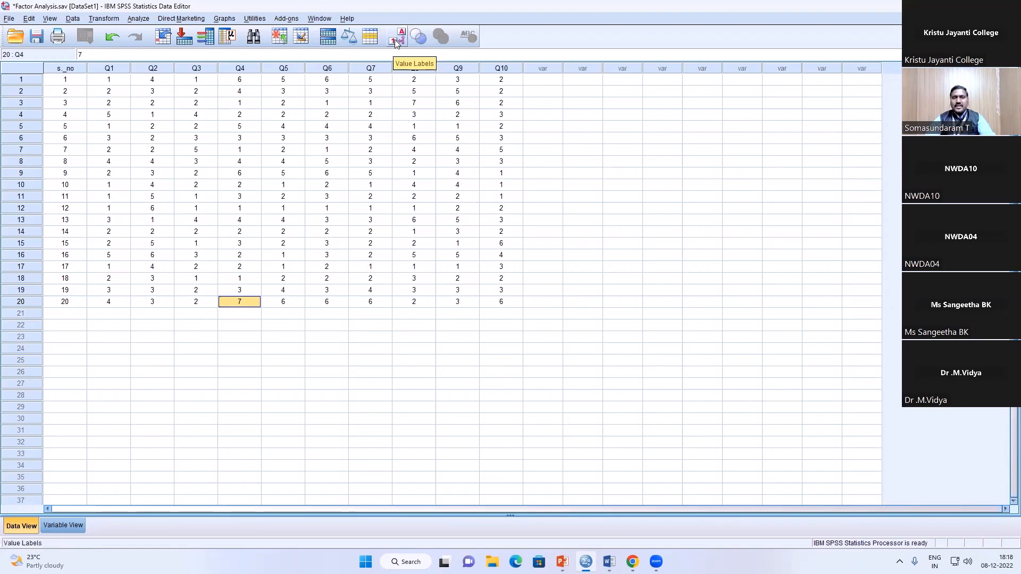
click(395, 40)
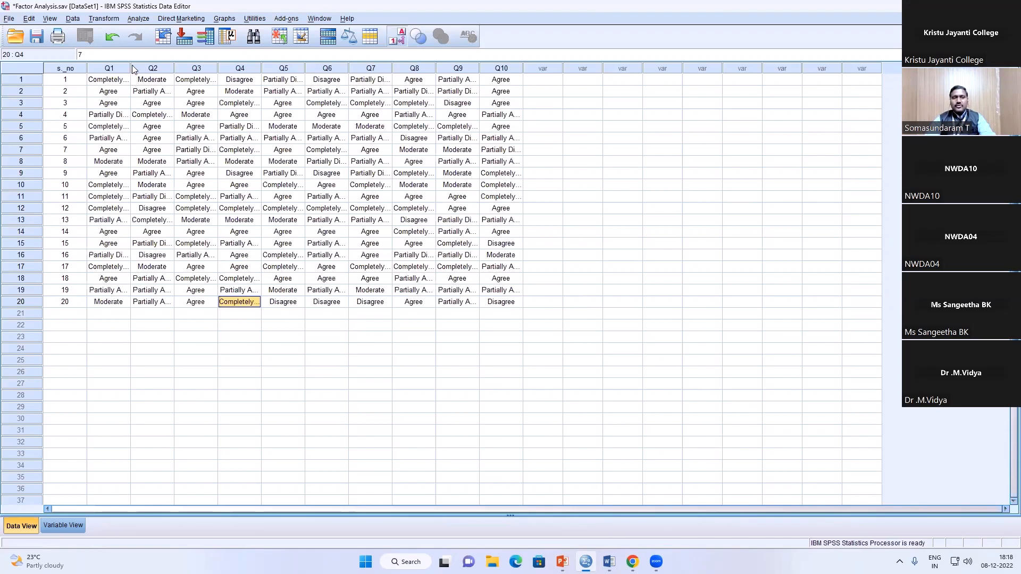
drag(130, 68, 231, 68)
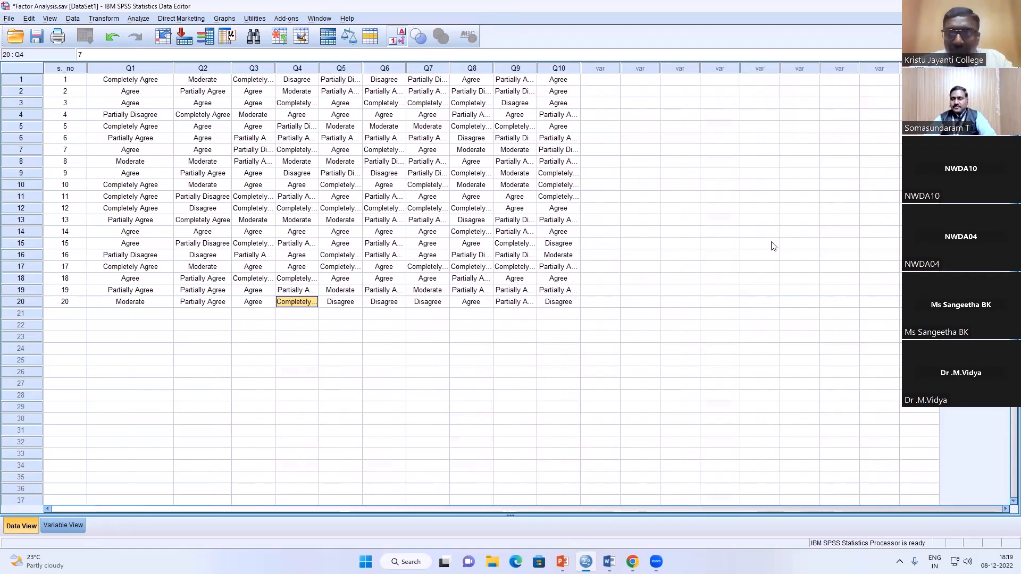
Step: Open the Factor Analysis dialog for dimension reduction and enlarge it on all sides
click(138, 20)
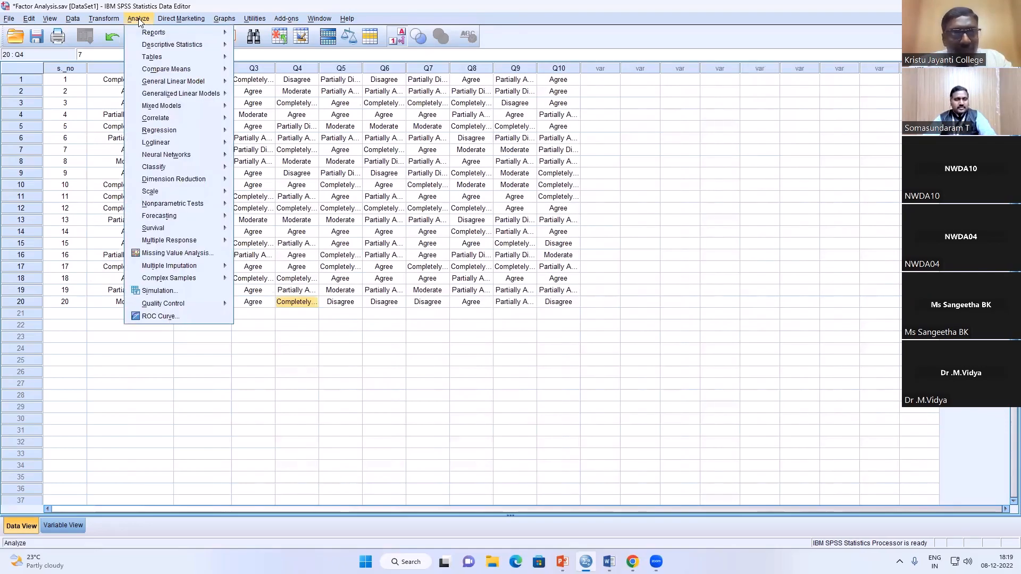
mouse_move(192, 181)
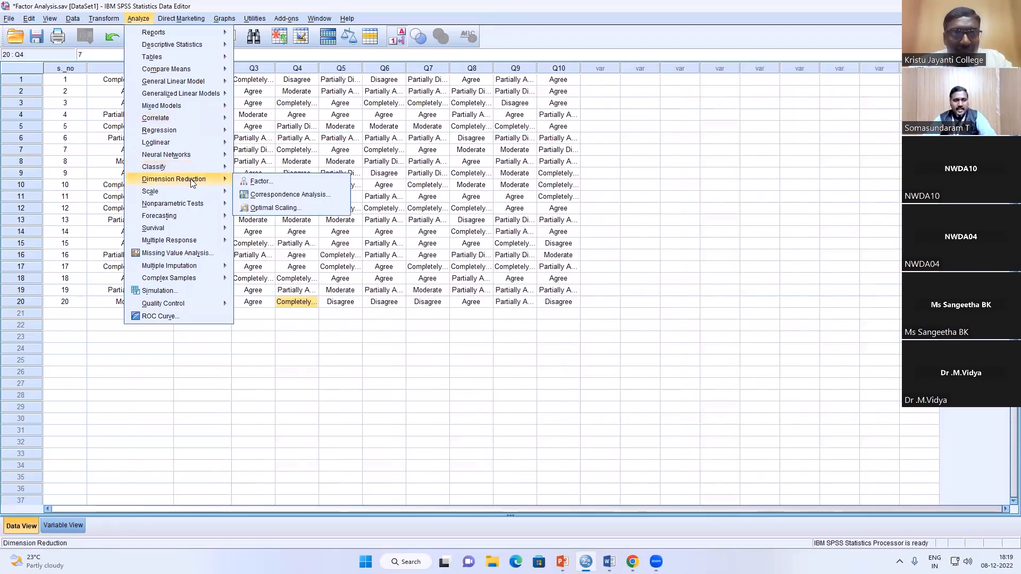
click(262, 182)
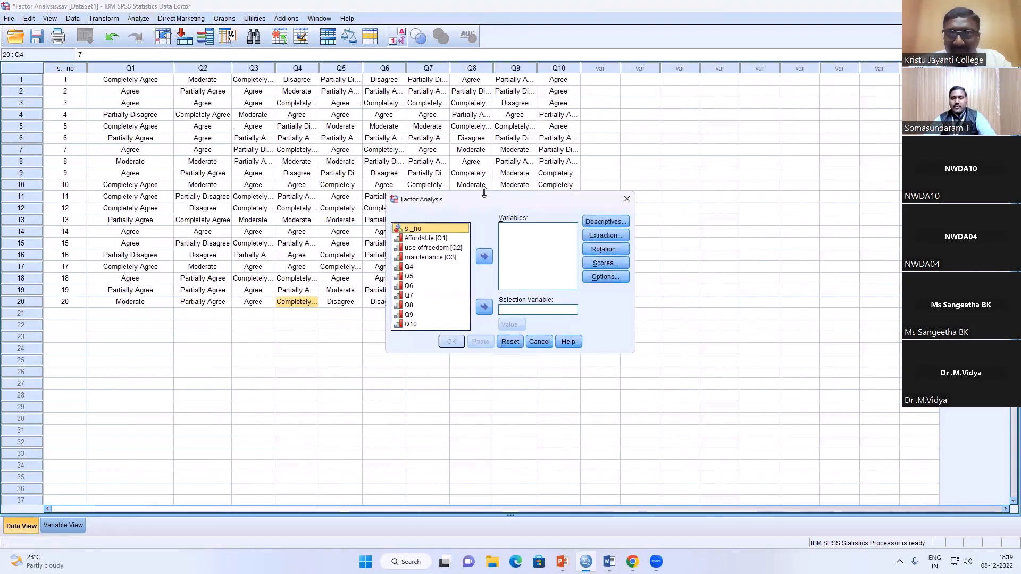
drag(484, 193, 484, 103)
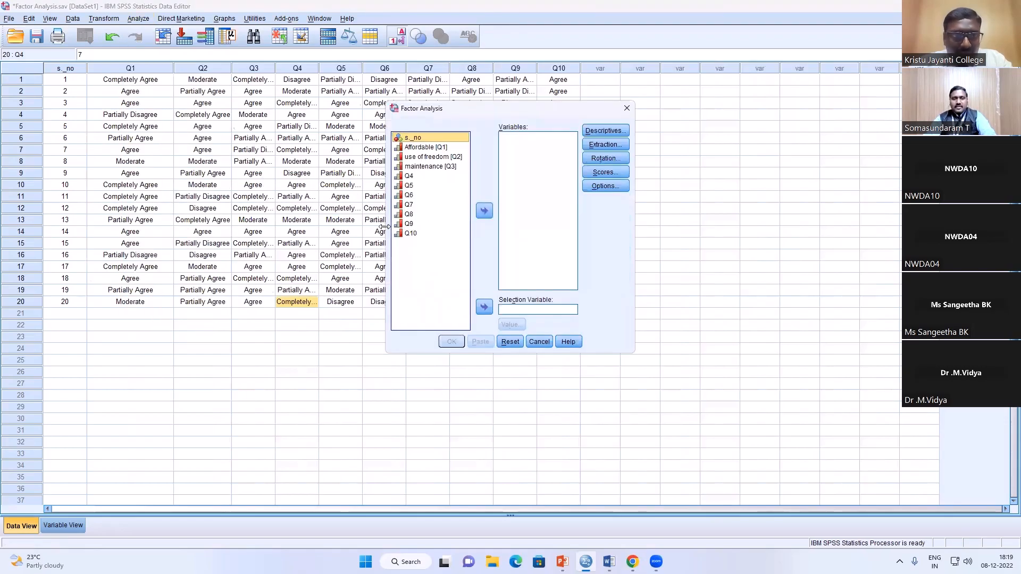
drag(385, 227, 223, 227)
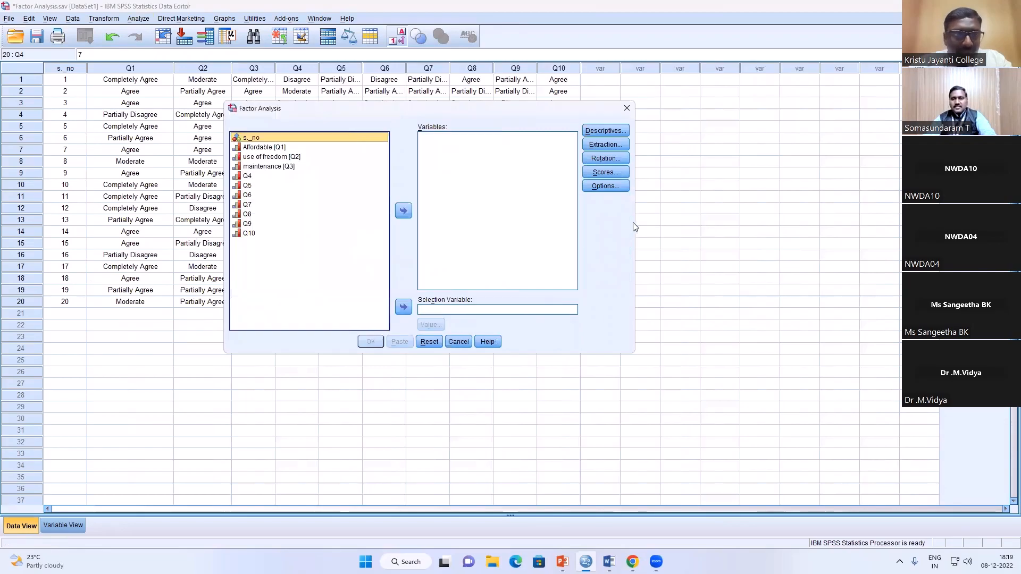
drag(634, 220, 695, 220)
drag(466, 353, 466, 417)
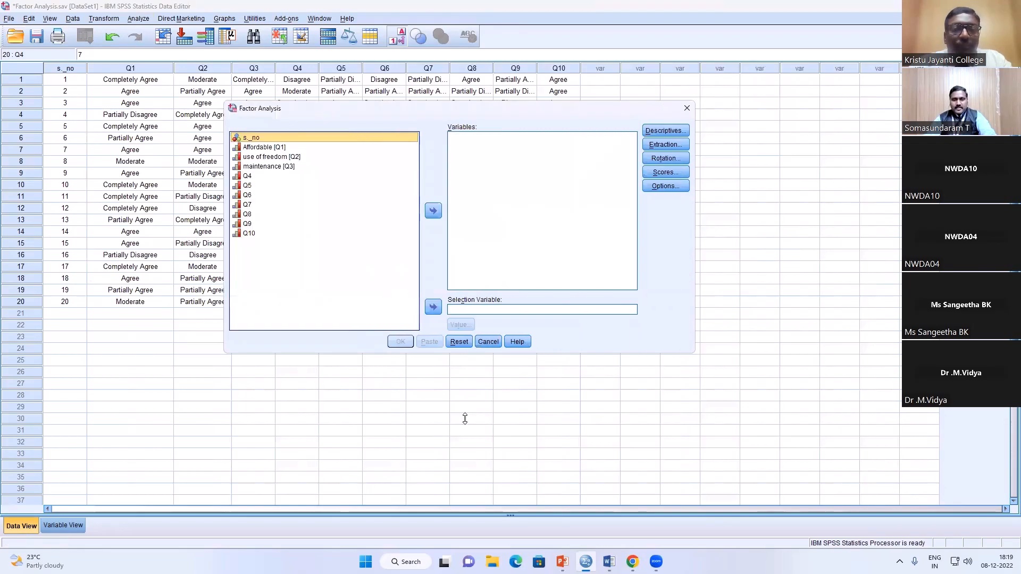
Step: Add Q1 through Q10 as the variables of the factor analysis, leaving out s._no
click(262, 148)
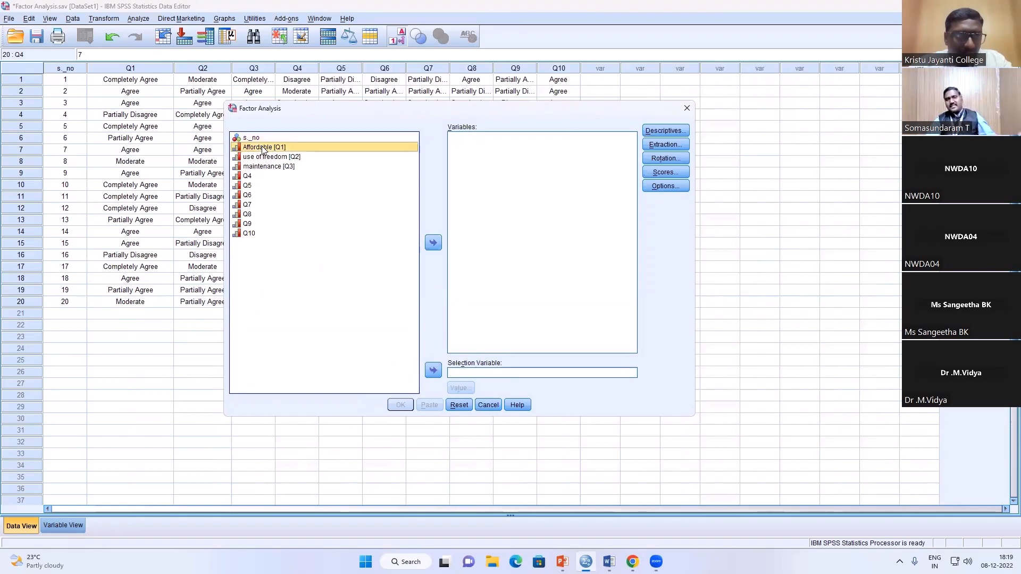
key(shift+Down)
key(shift+Down)
key(shift+Down)
key(shift+Down)
key(shift+Down)
key(shift+Down)
key(shift+Down)
key(shift+Down)
key(shift+Down)
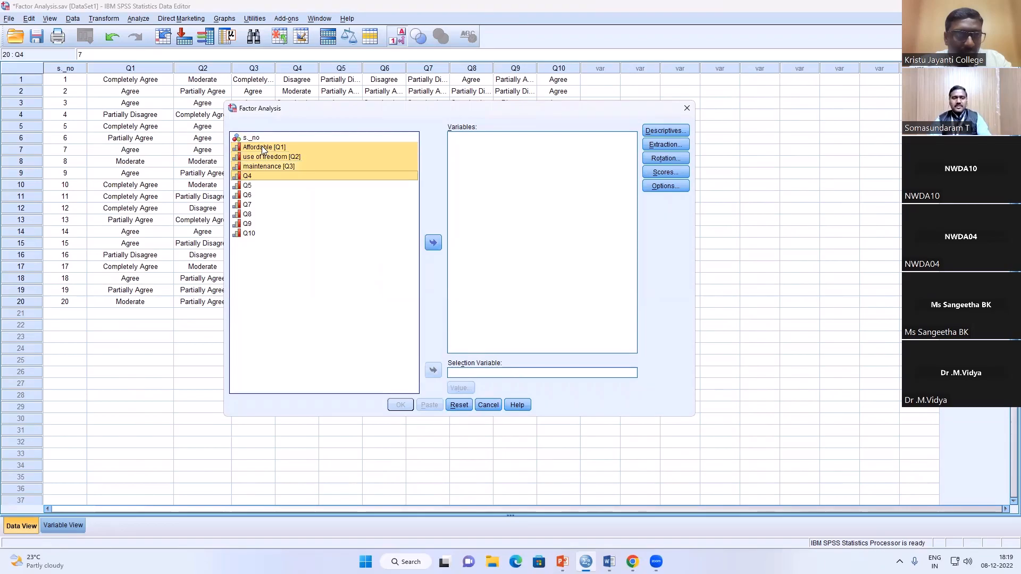
click(437, 245)
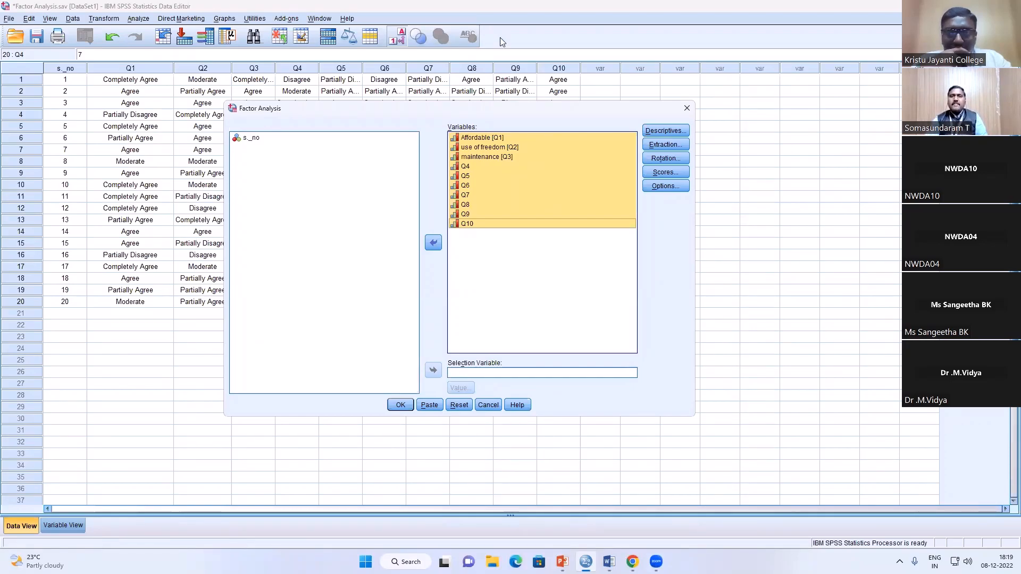
Step: Include the correlation coefficients and KMO and Bartlett's test of sphericity in the factor analysis descriptives
click(667, 130)
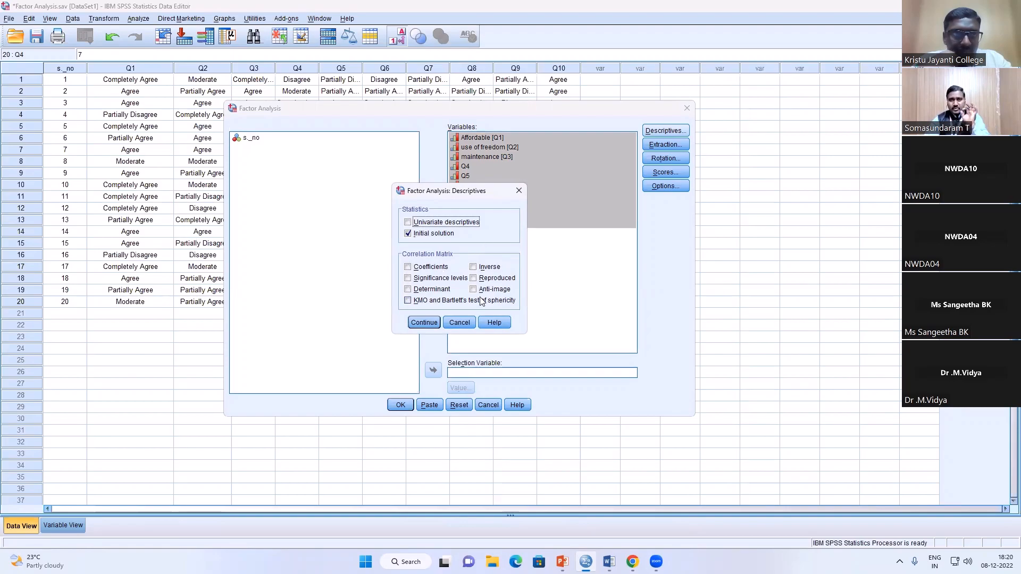
click(429, 267)
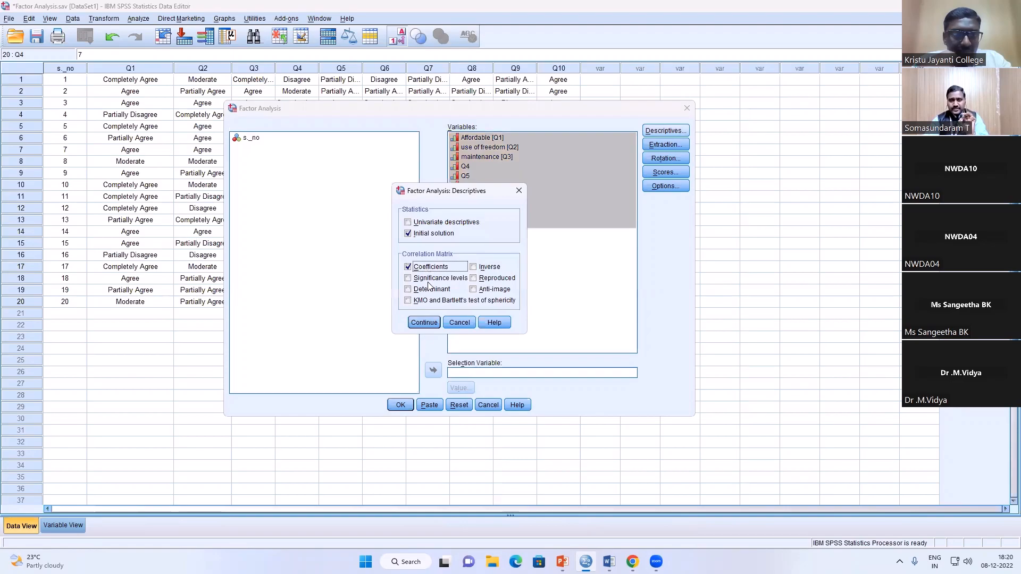
click(431, 303)
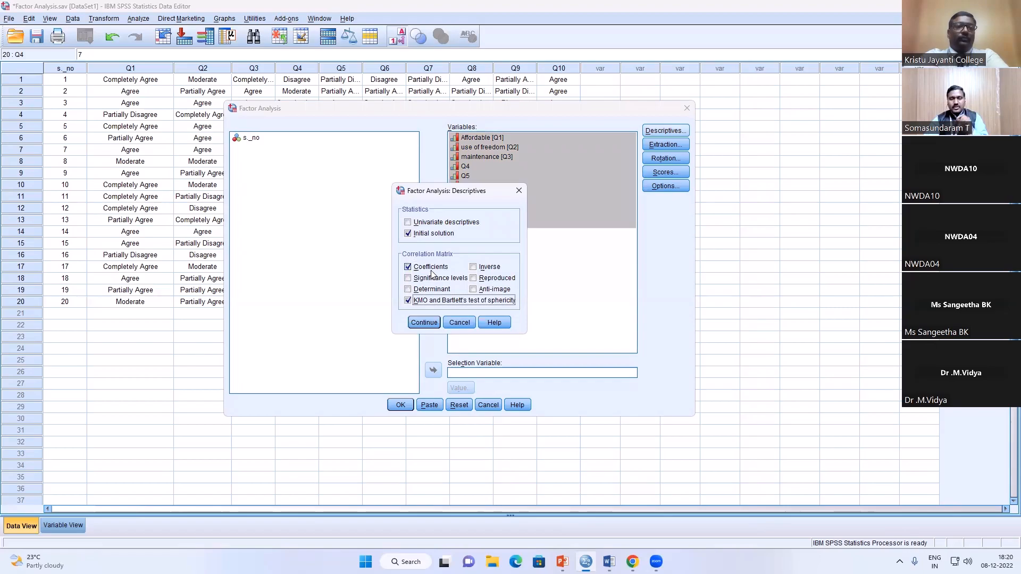
click(424, 322)
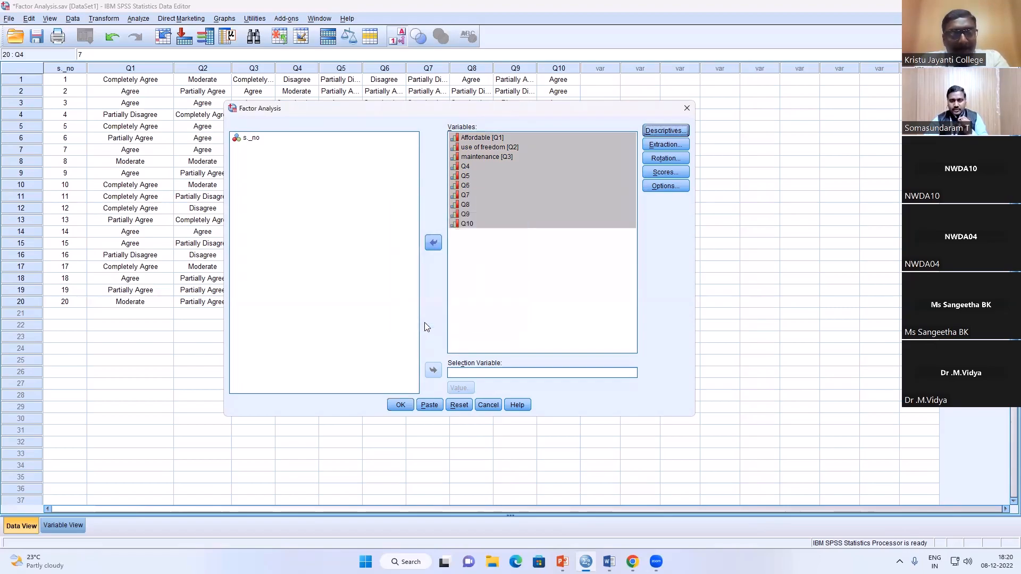
Step: Add a scree plot to the factor extraction output and extract factors based on eigenvalues greater than 1
click(663, 144)
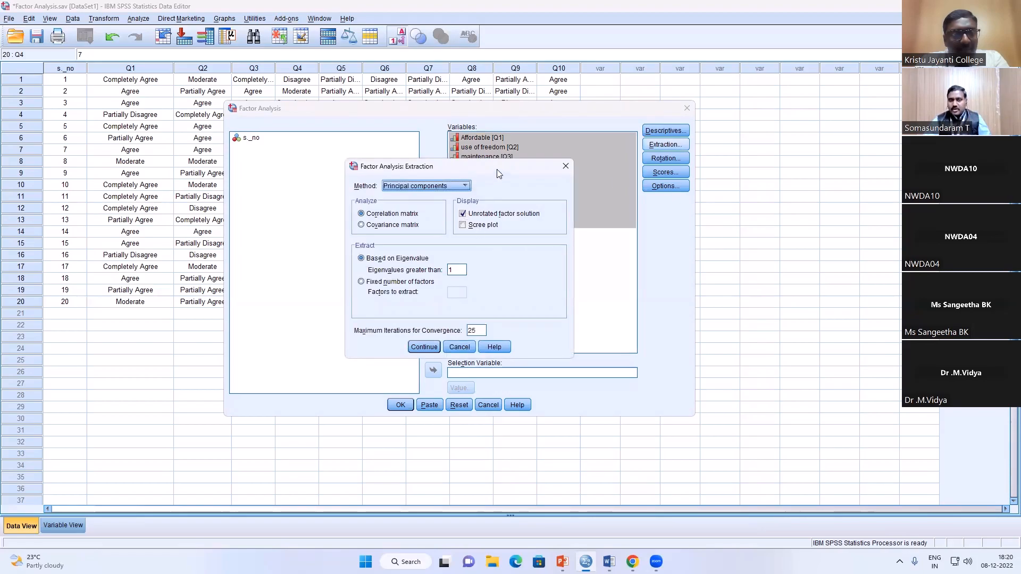
drag(498, 172, 436, 160)
click(400, 212)
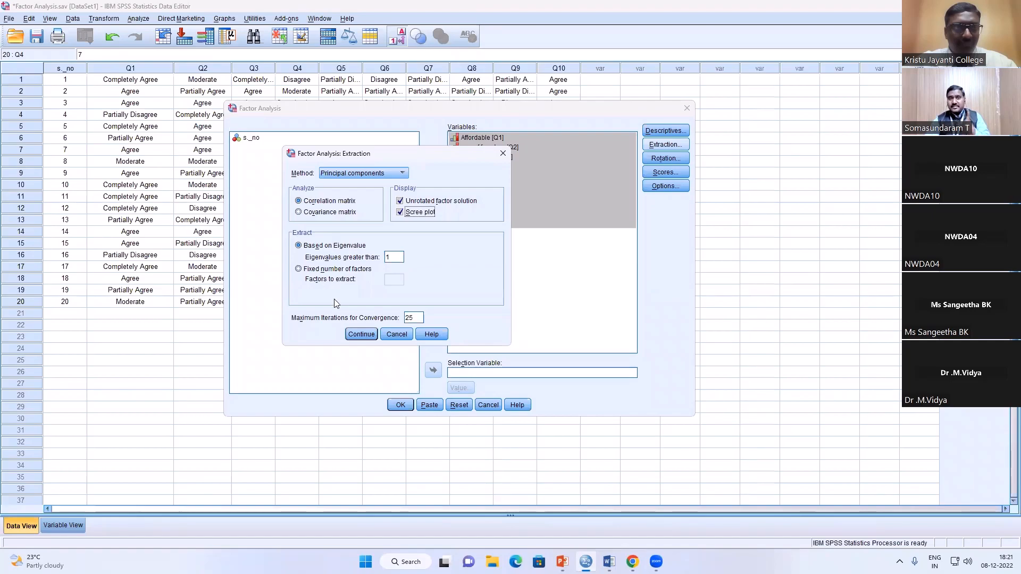
click(299, 270)
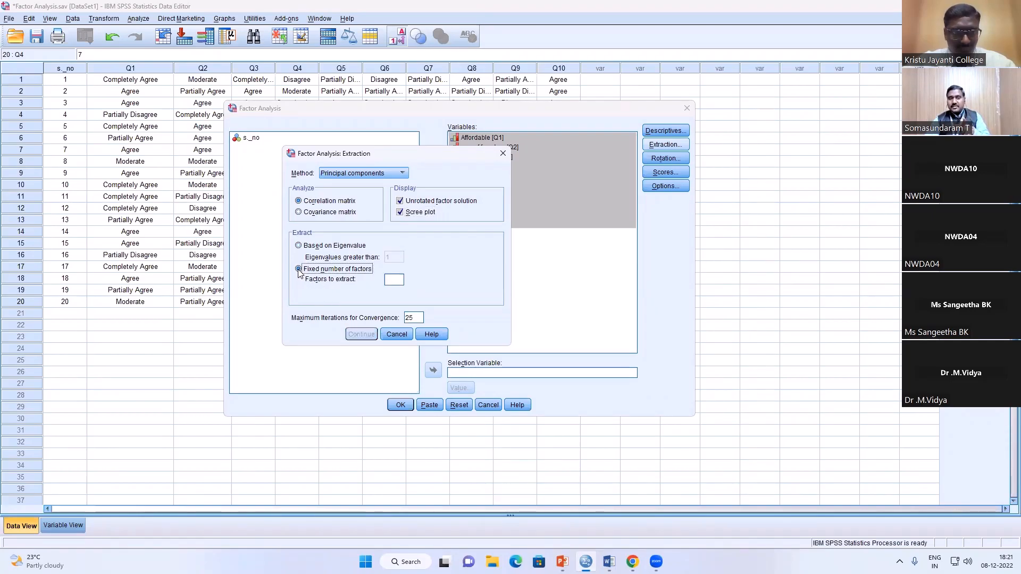
click(395, 278)
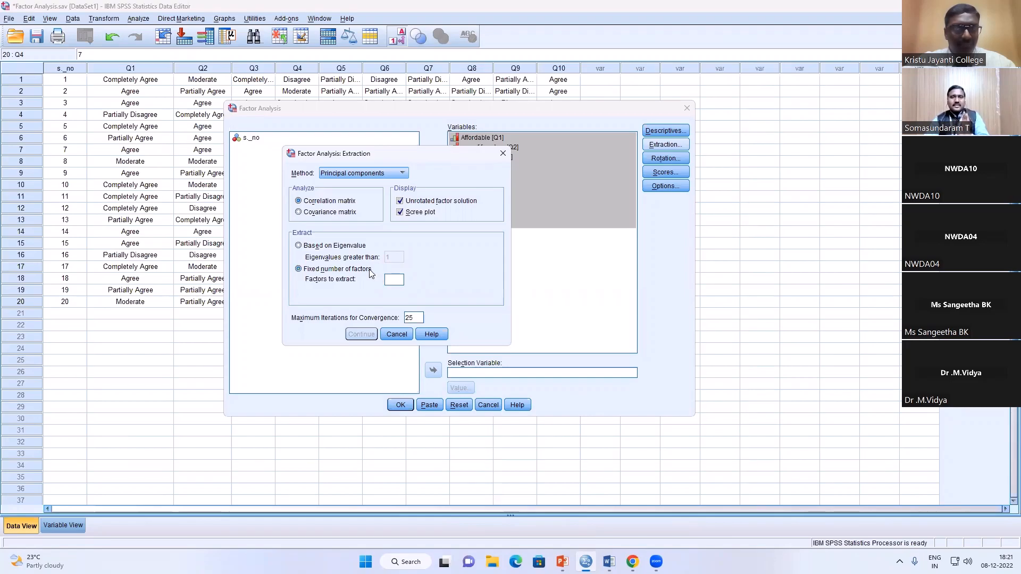
click(299, 246)
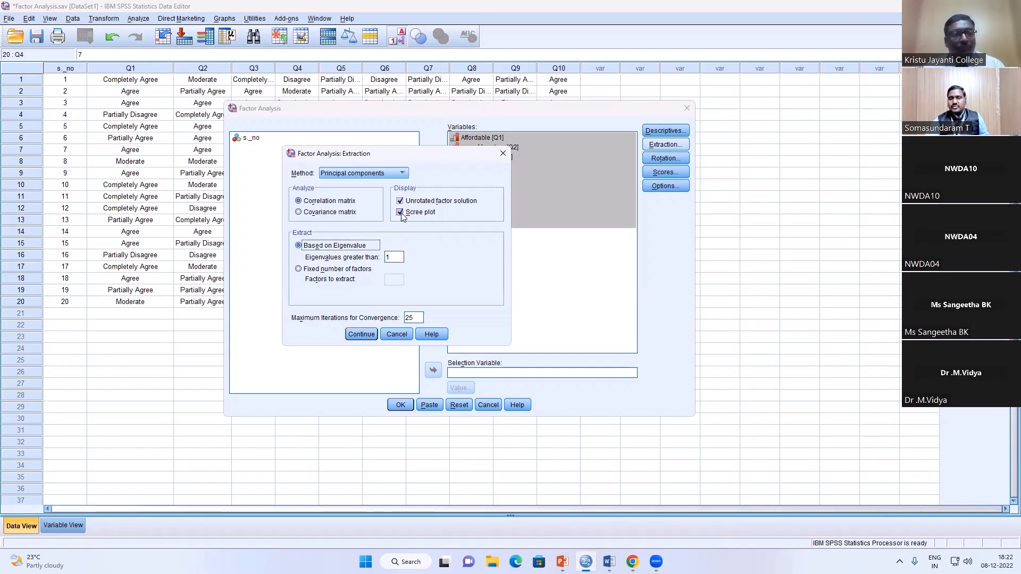
click(362, 335)
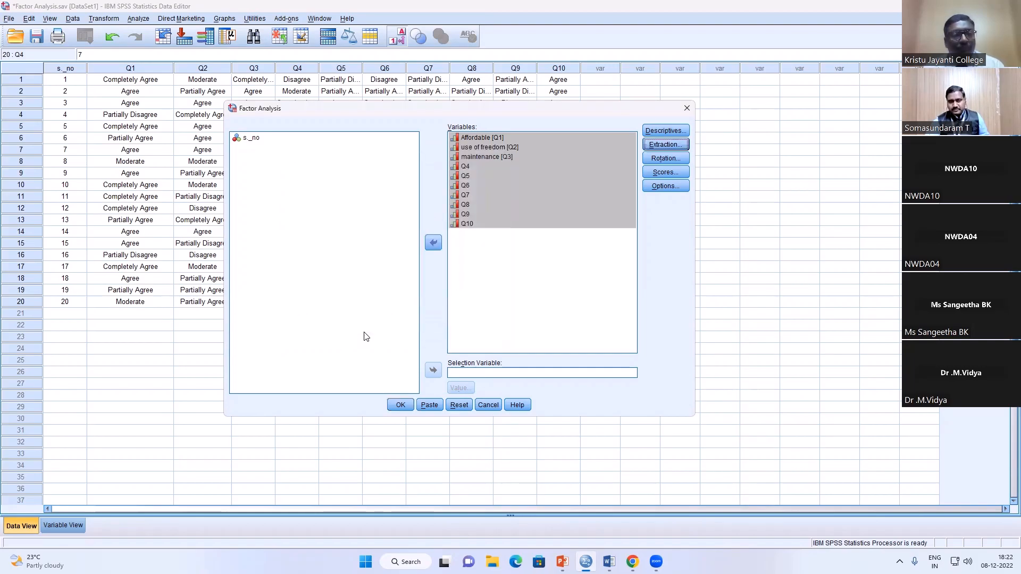
Step: Enlarge the factor analysis rotation dialog and set the rotation method to Varimax
click(673, 159)
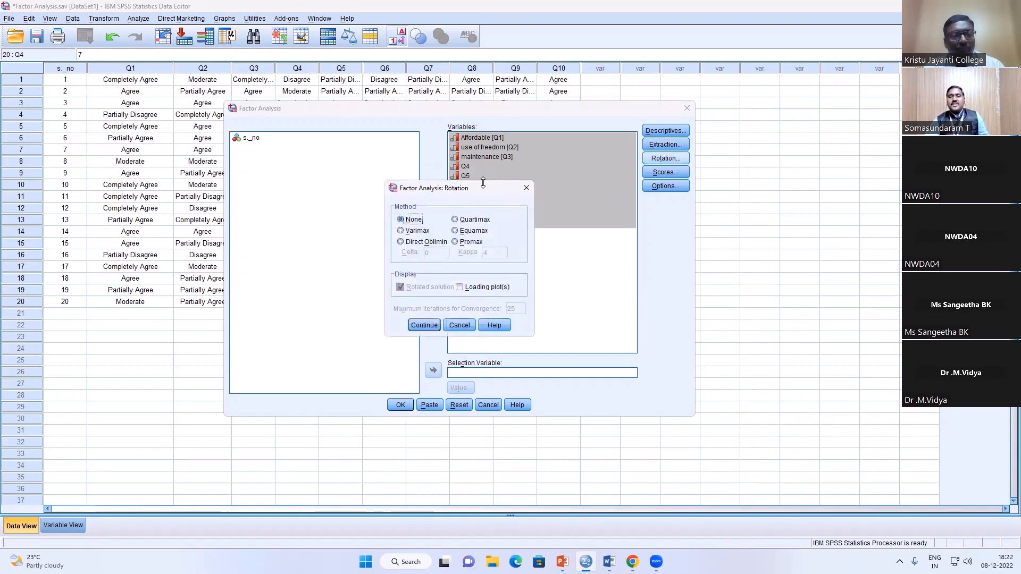
drag(485, 189, 438, 142)
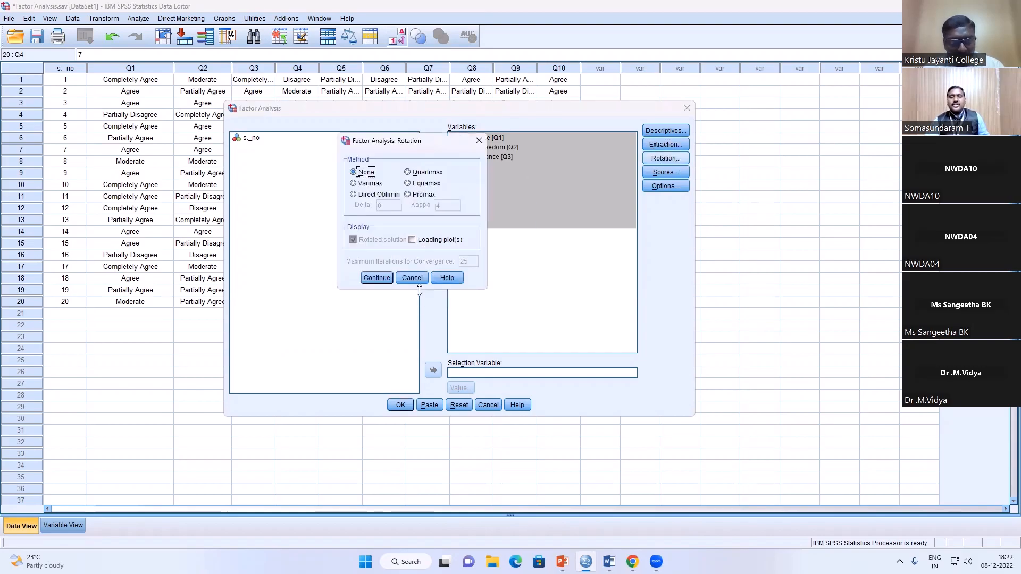
drag(427, 341, 426, 340)
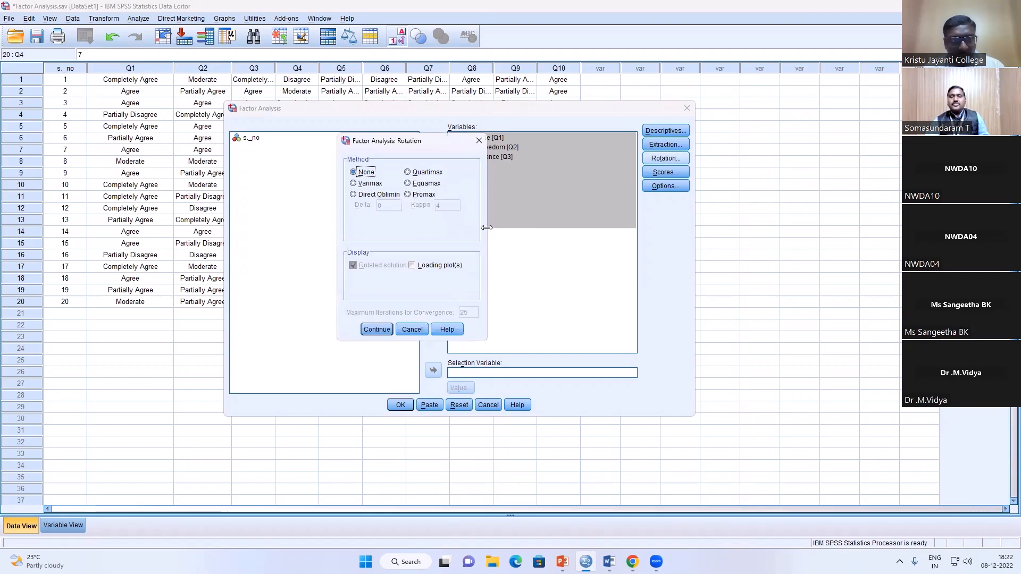
drag(487, 228, 563, 227)
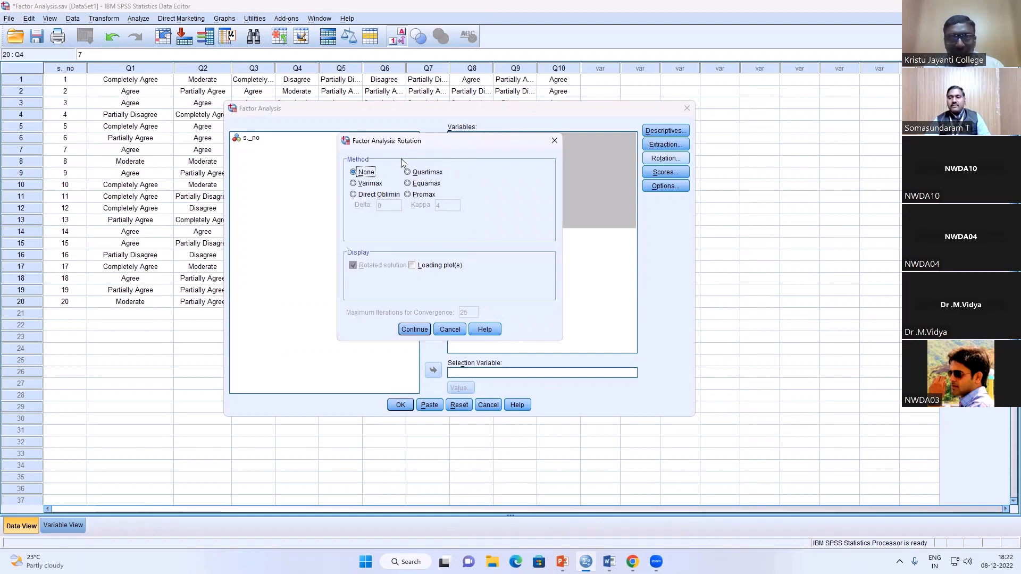
click(370, 183)
click(414, 329)
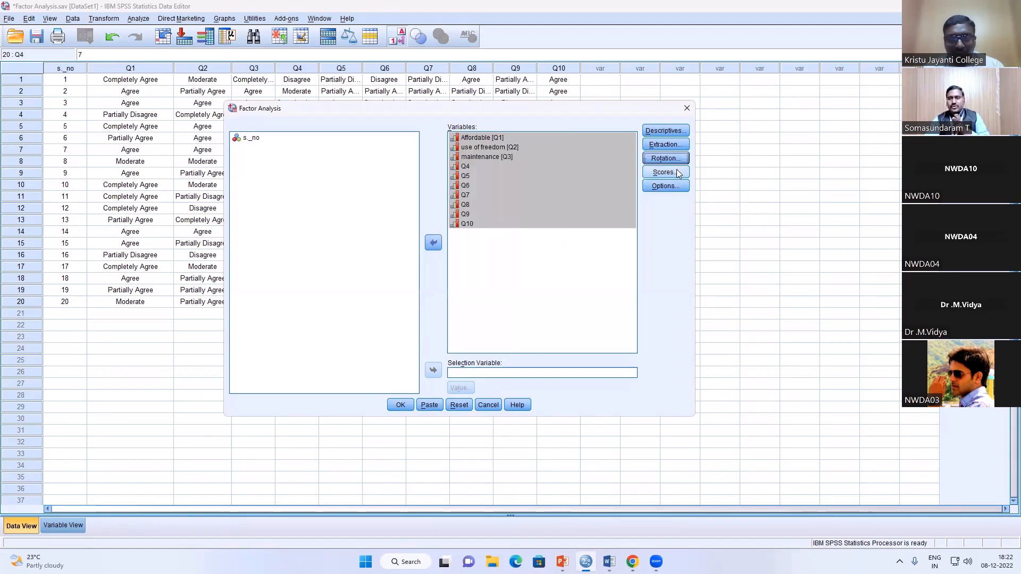
Step: Sort the factor analysis coefficients by size and suppress small coefficients with an absolute value below .40
click(681, 187)
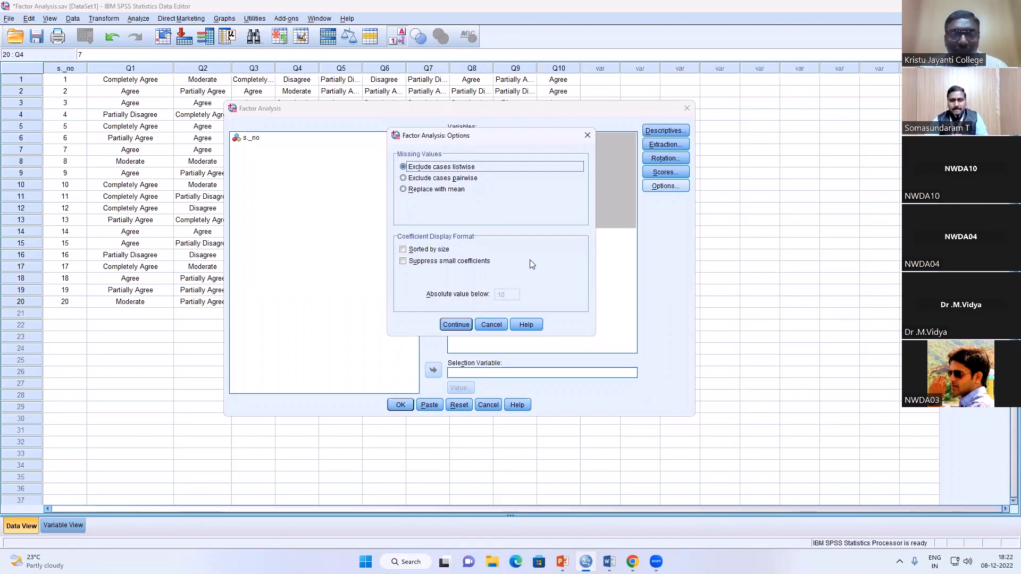
click(403, 250)
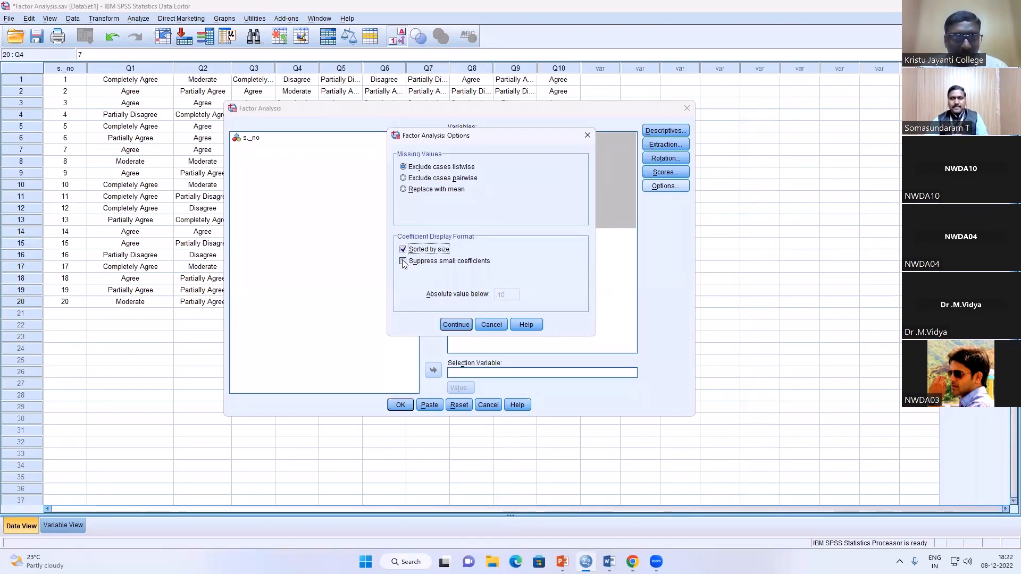
click(403, 261)
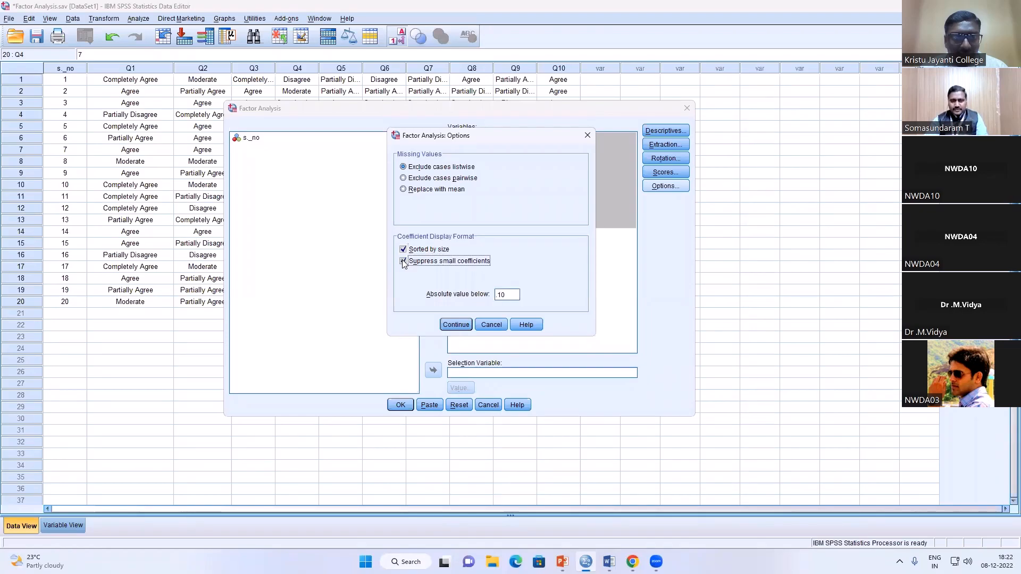
click(403, 261)
click(403, 262)
double_click(505, 295)
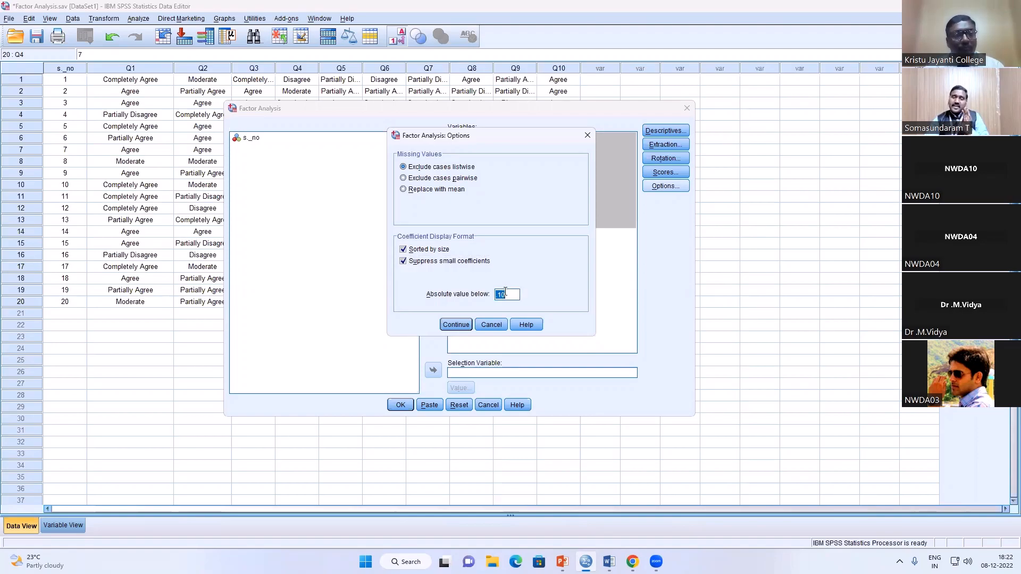
click(502, 297)
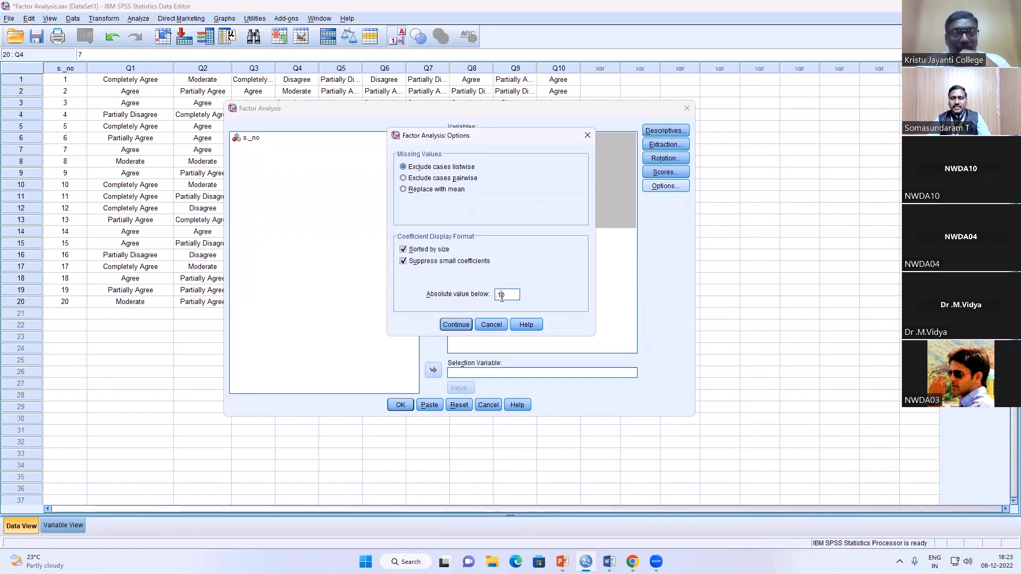
key(BackSpace)
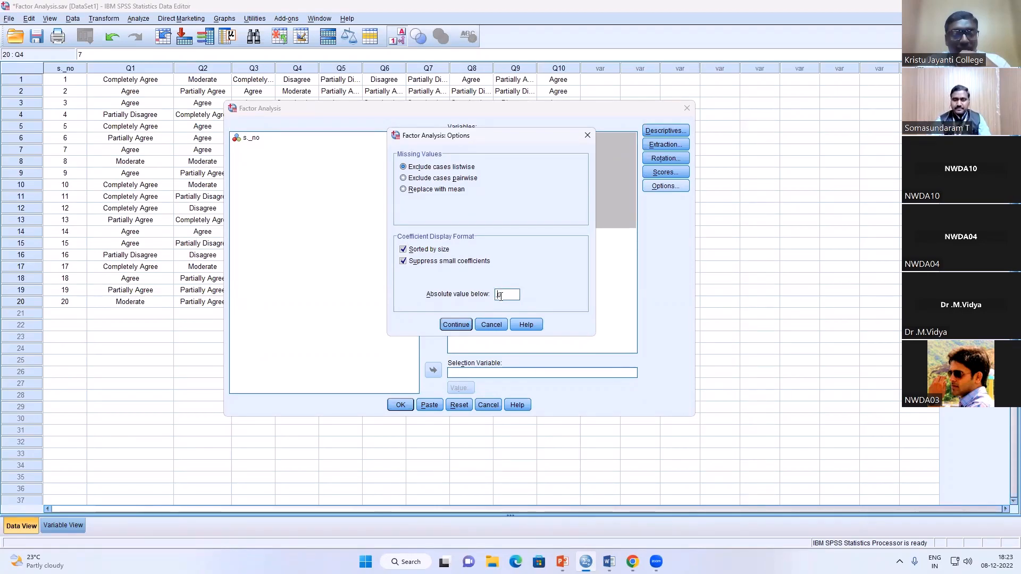
text(4)
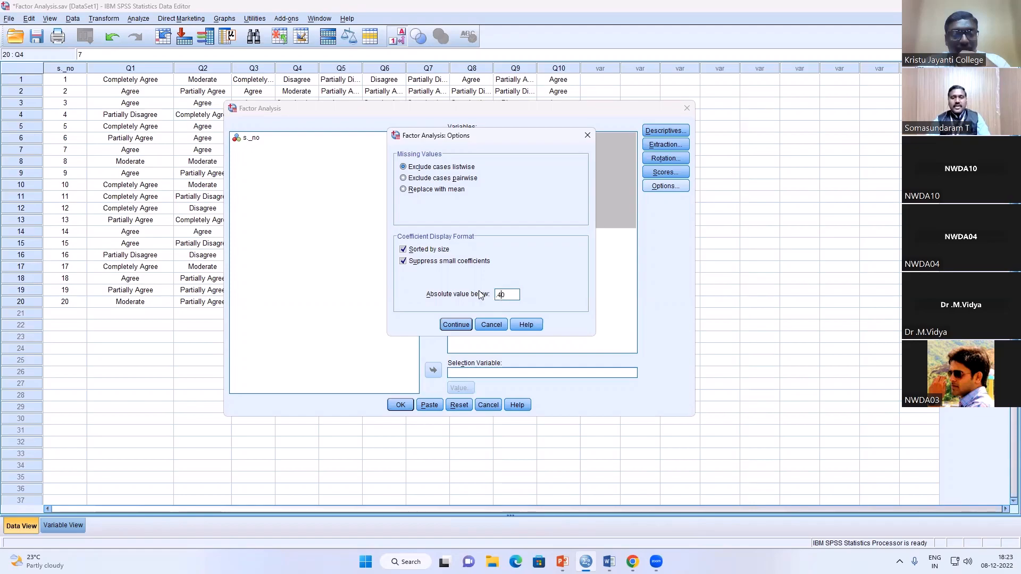
click(456, 325)
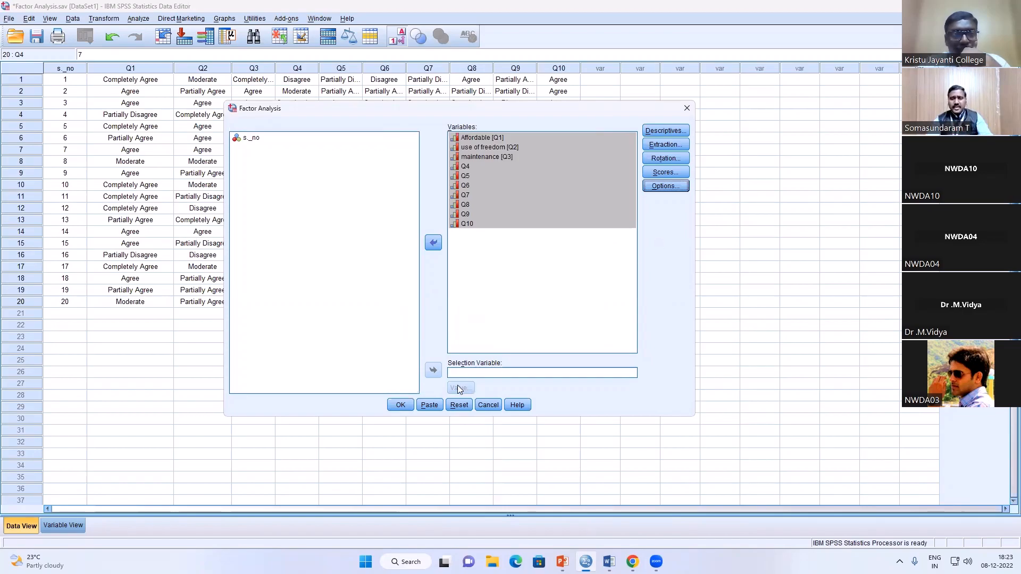
Step: Run the factor analysis and maximize the output viewer window
click(401, 406)
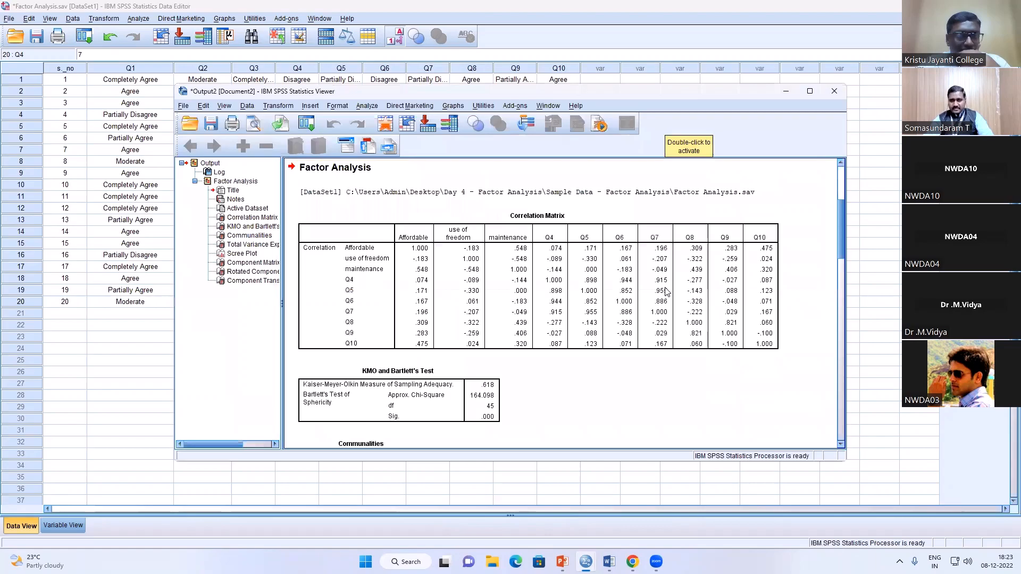
click(808, 92)
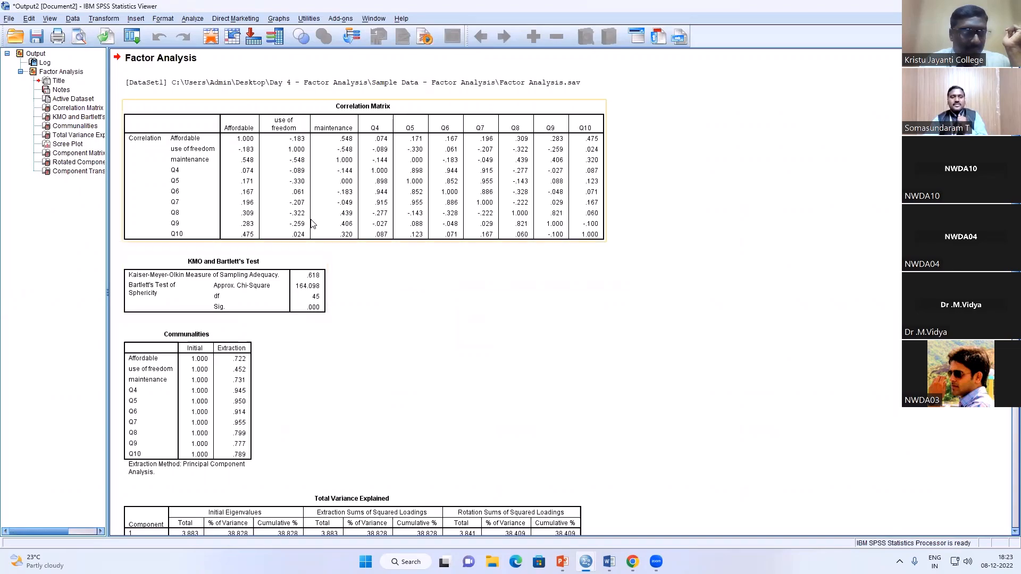
Step: Examine the Correlation Matrix, KMO and Bartlett's Test, Communalities and Total Variance Explained tables in the output
click(335, 193)
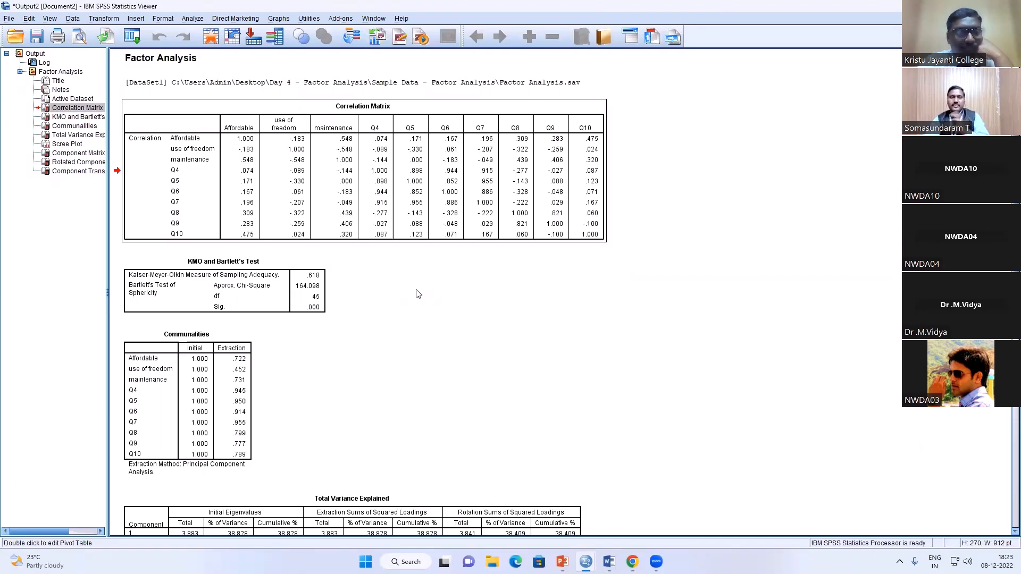
scroll(418, 294, down, 2)
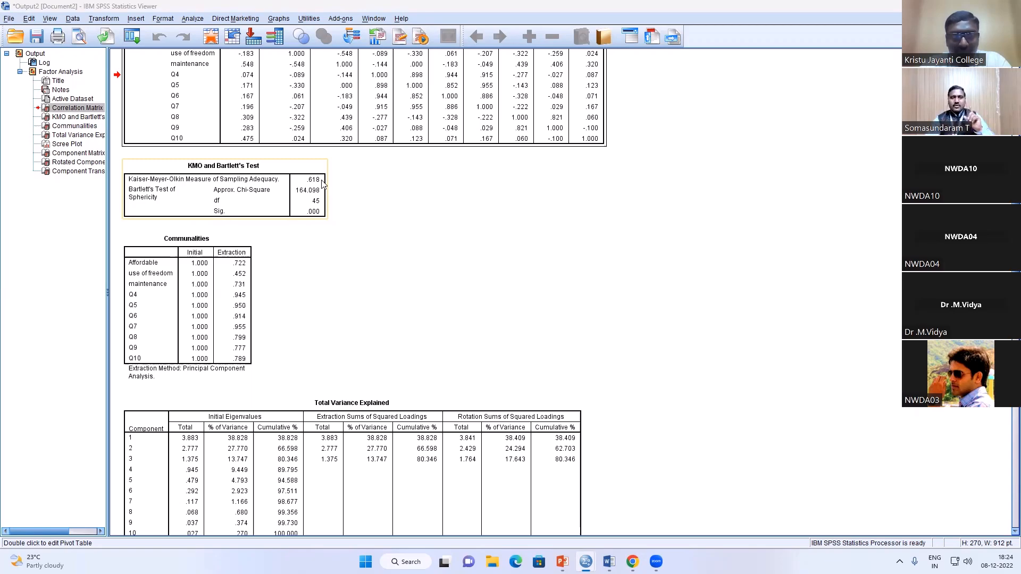
click(208, 314)
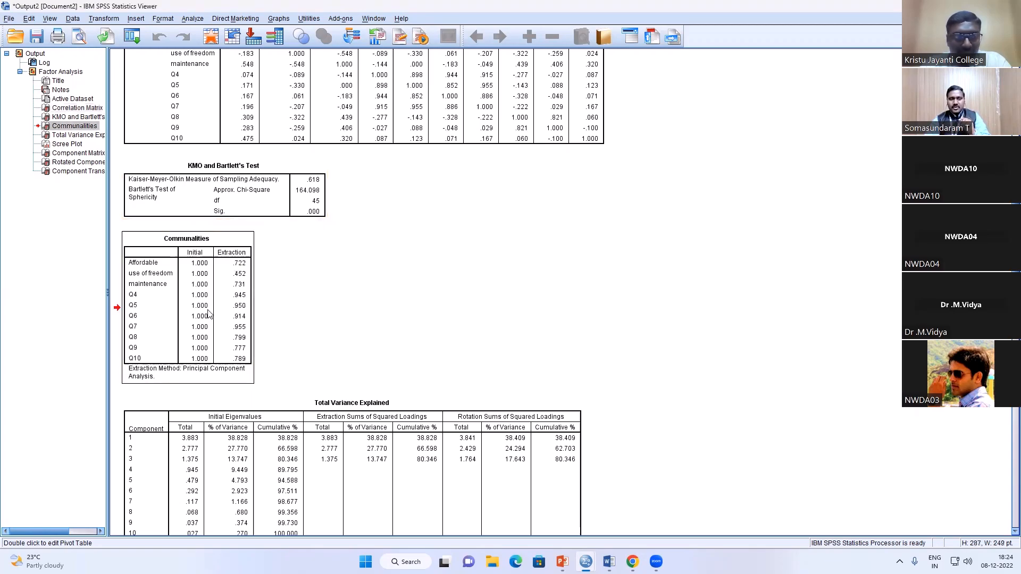
scroll(208, 313, down, 3)
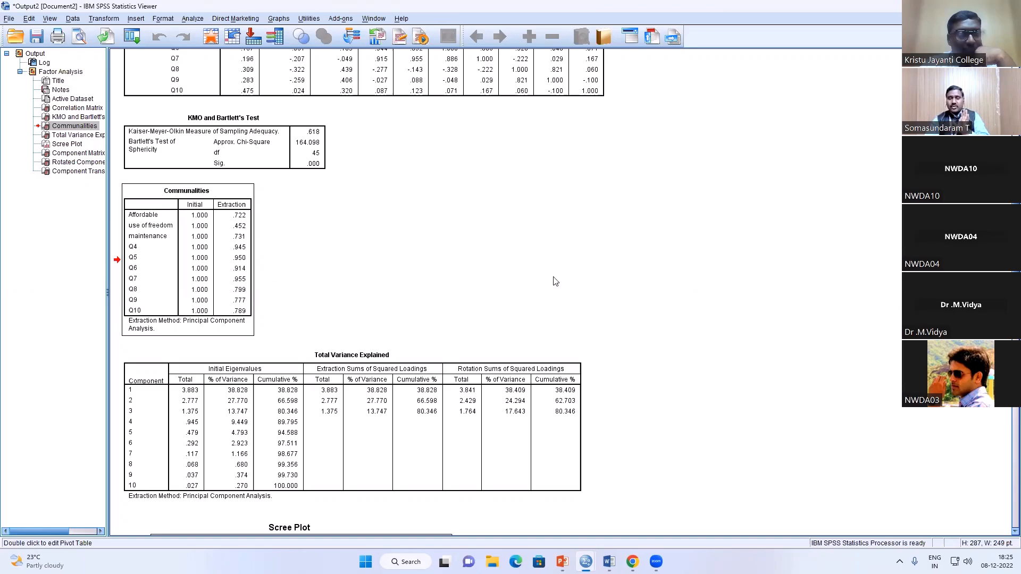
scroll(488, 305, down, 3)
scroll(488, 304, down, 2)
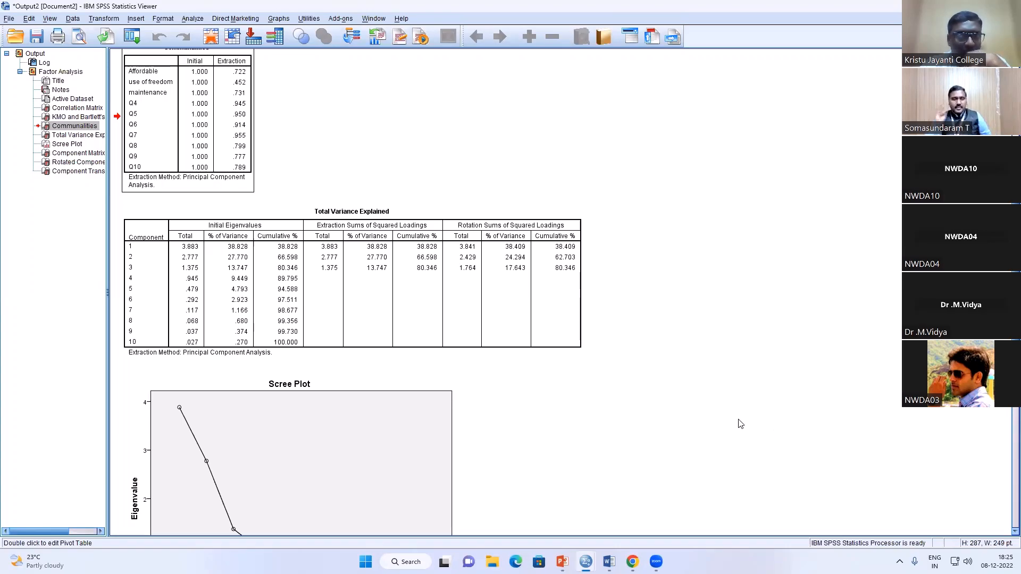
click(238, 339)
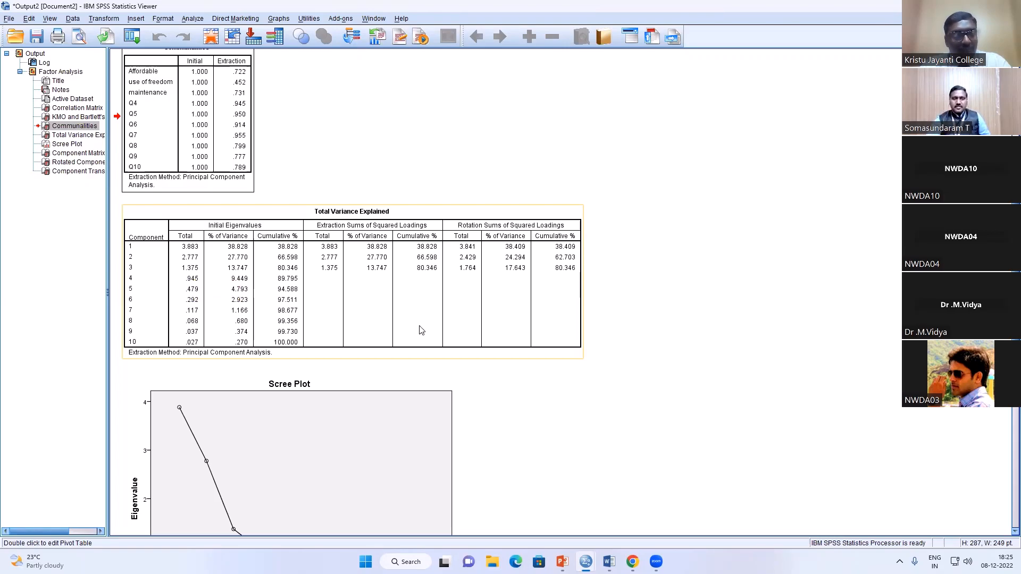
Step: Examine the scree plot, the Component Matrix, the Rotated Component Matrix and the Component Transformation Matrix
scroll(264, 362, down, 3)
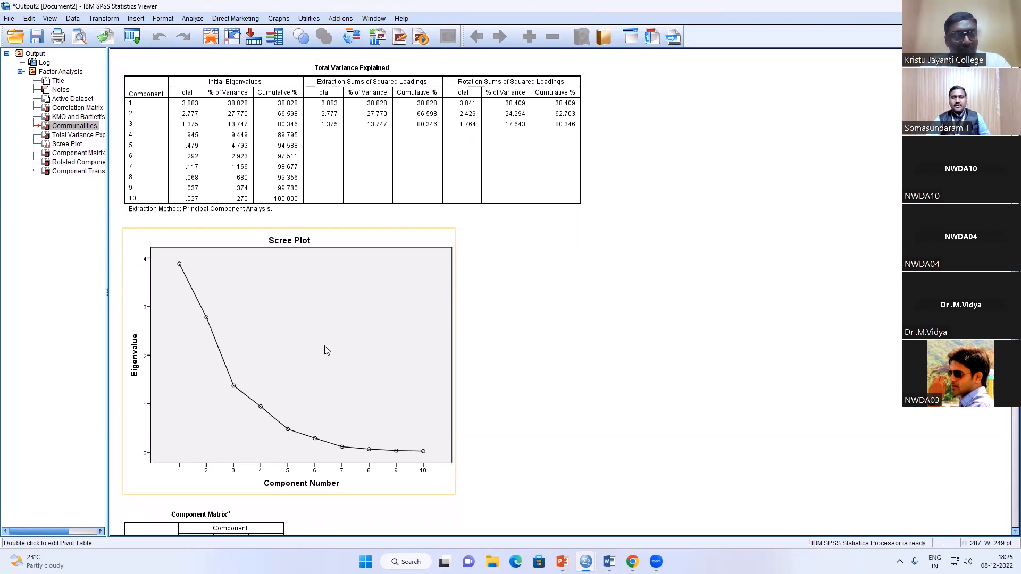
scroll(326, 346, down, 1)
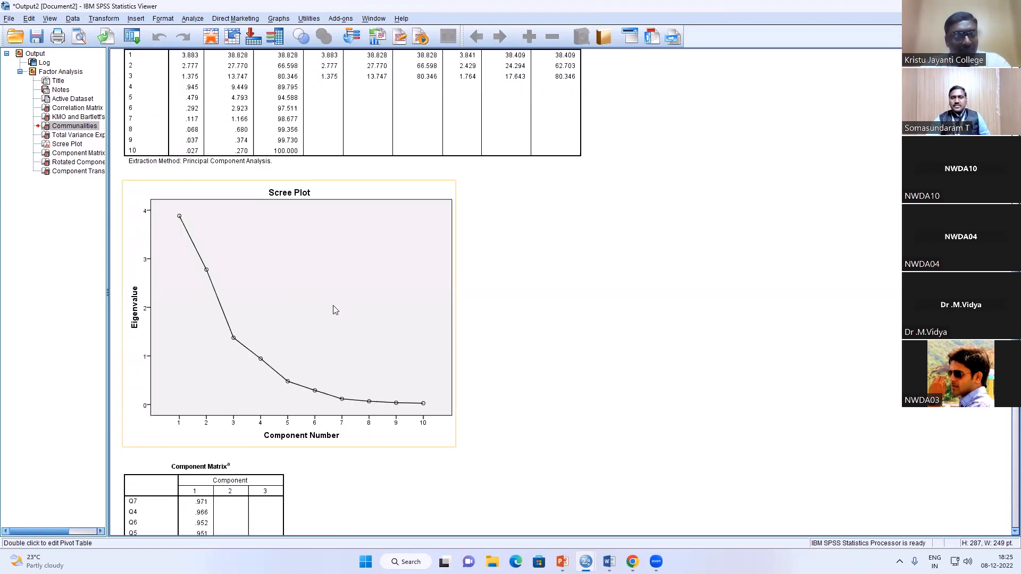
scroll(334, 310, down, 1)
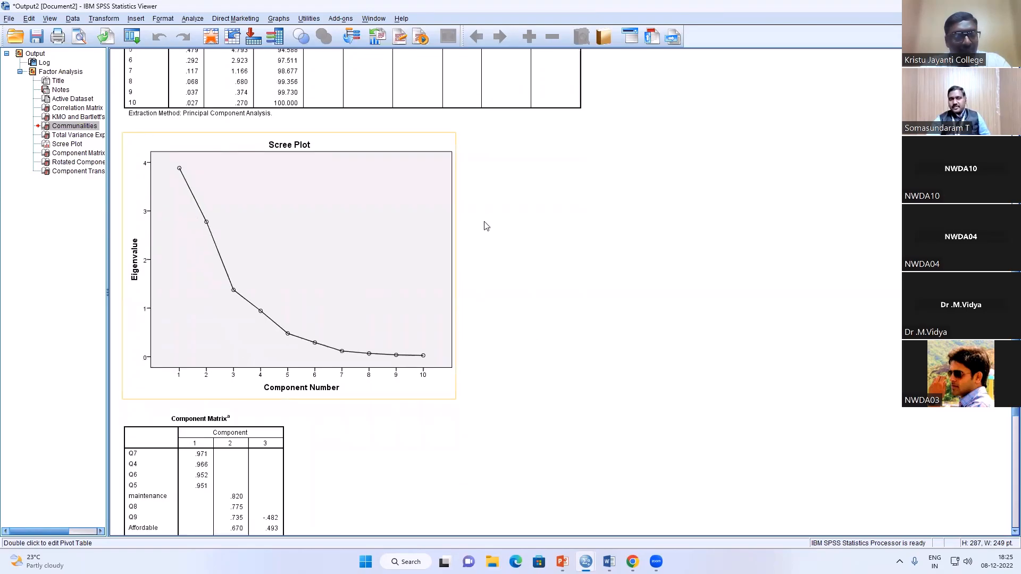
scroll(524, 240, down, 3)
click(253, 333)
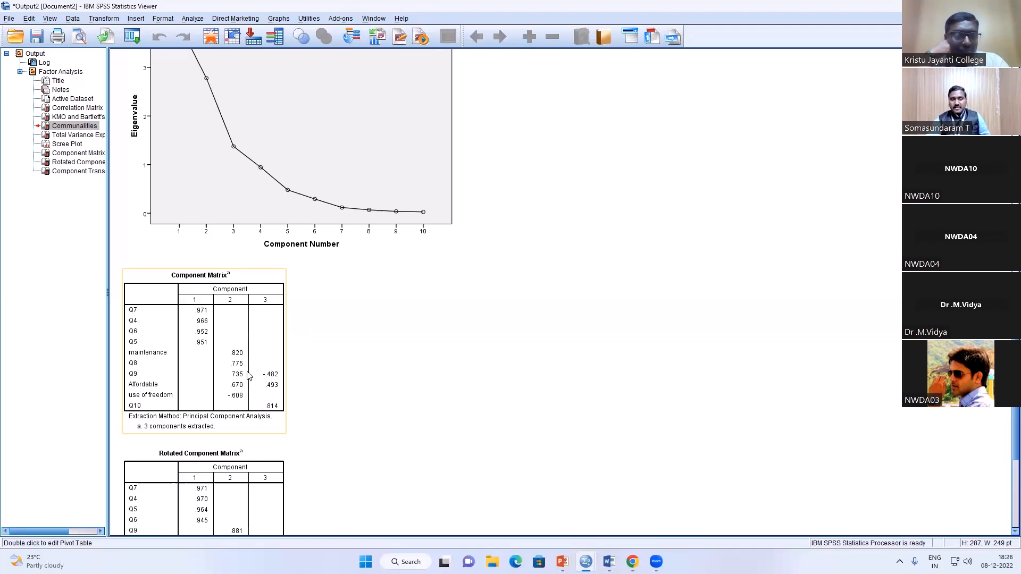
scroll(248, 374, down, 3)
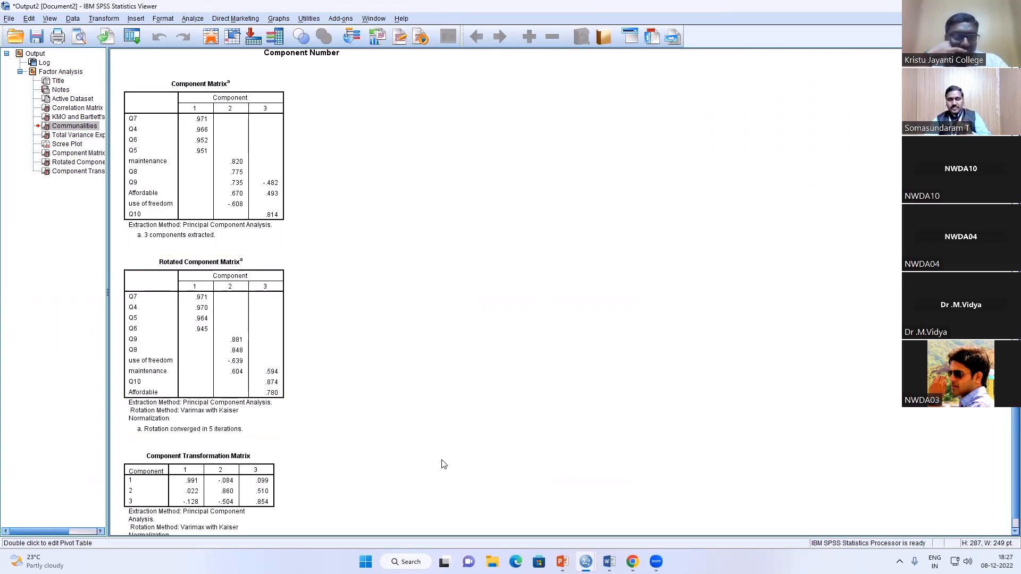
scroll(272, 342, up, 10)
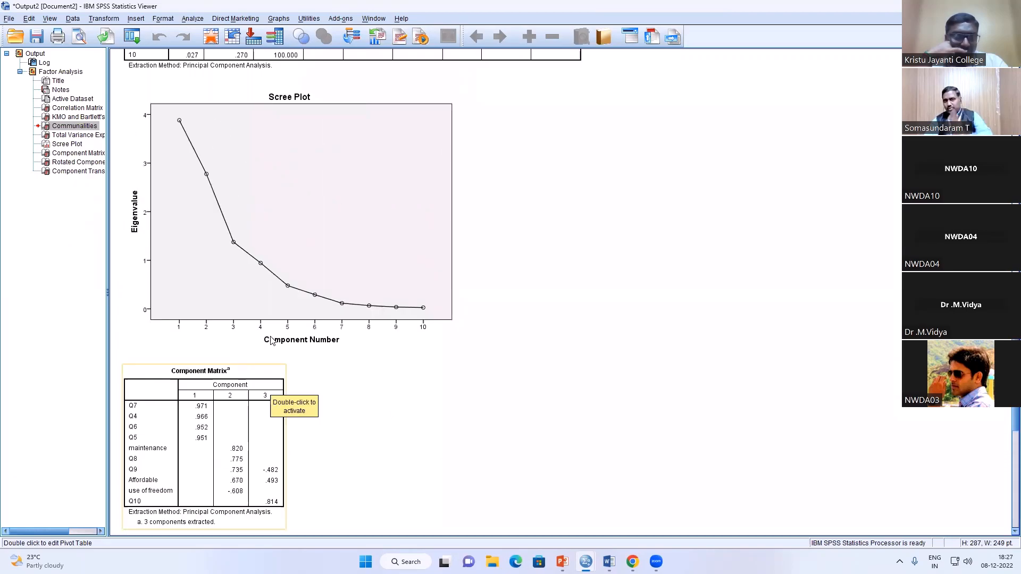
scroll(557, 450, down, 10)
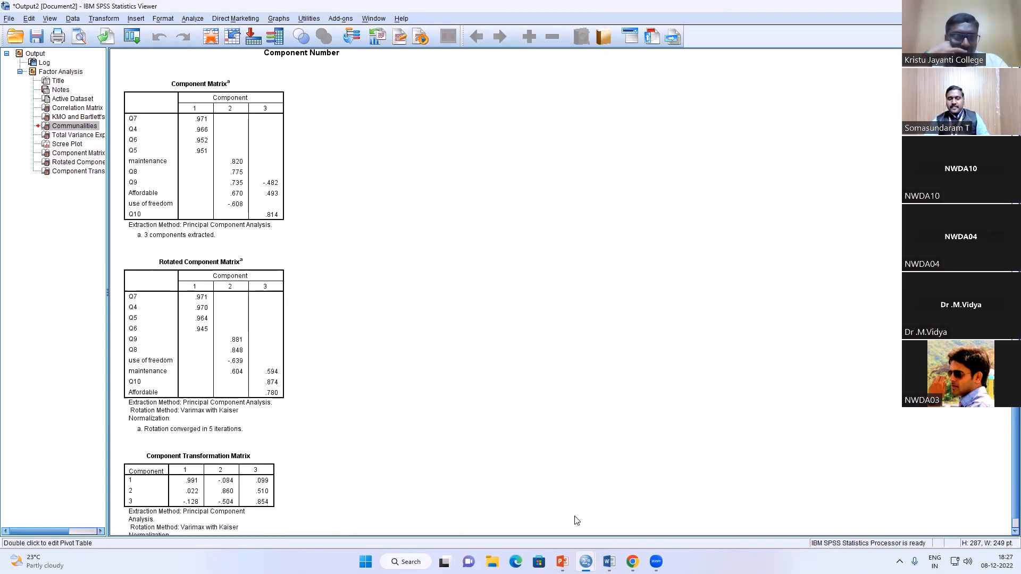
Step: Switch to the Day 4 - Factor Analysis presentation in PowerPoint
mouse_move(562, 561)
click(565, 519)
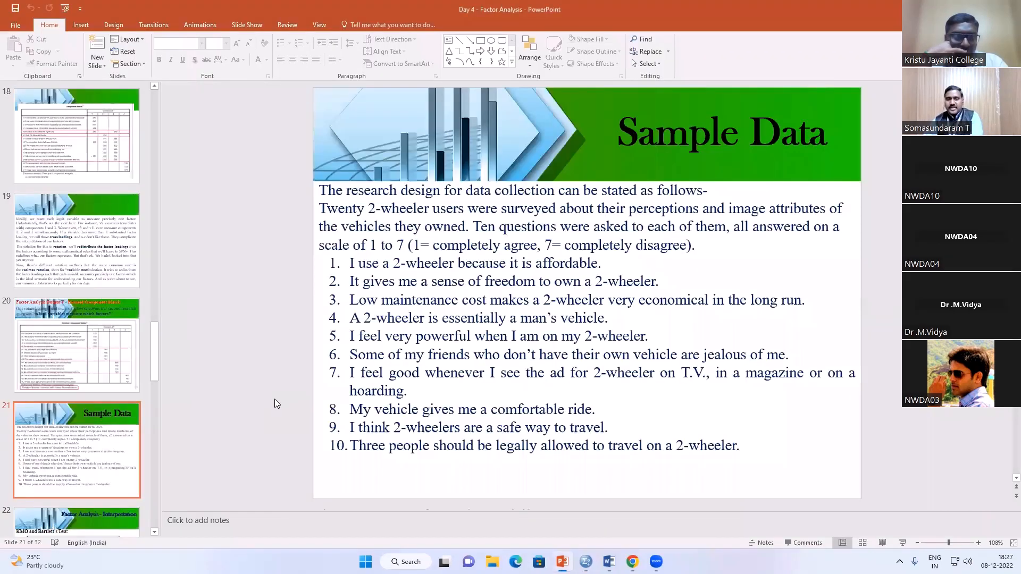
Step: Start the slide show from the Factor Analysis - Interpretation slide on KMO and Bartlett's Test
key(Down)
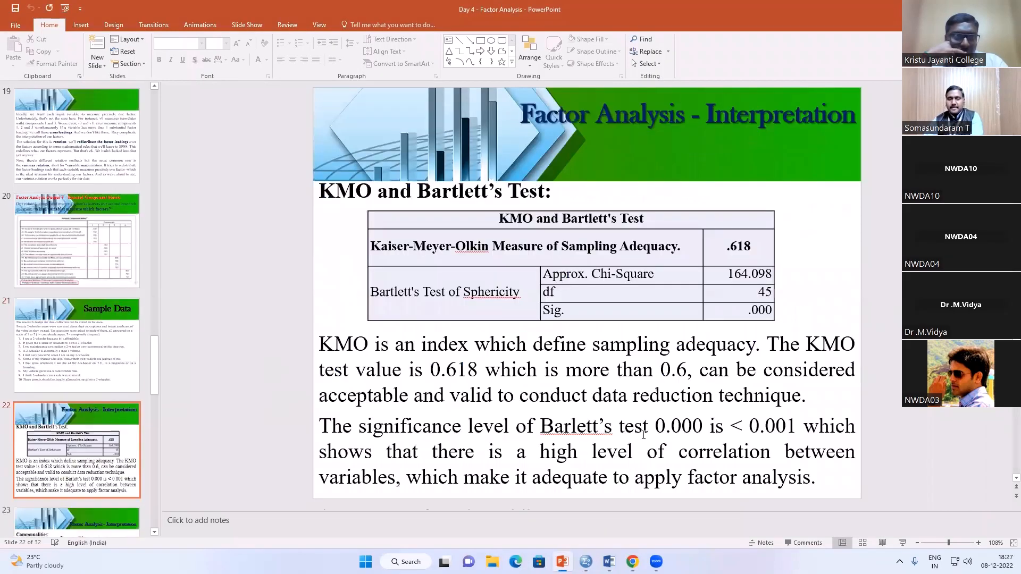
click(903, 544)
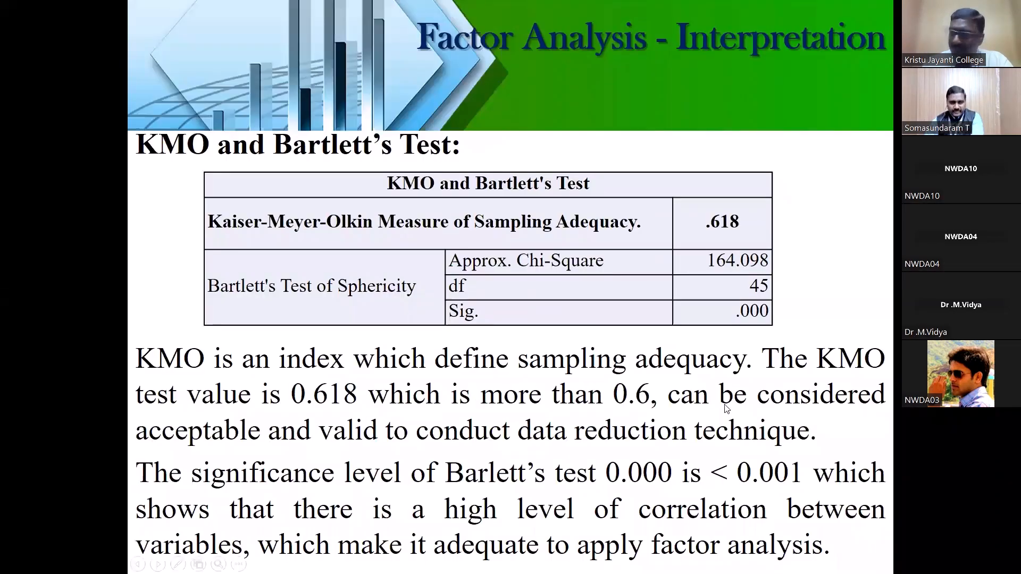
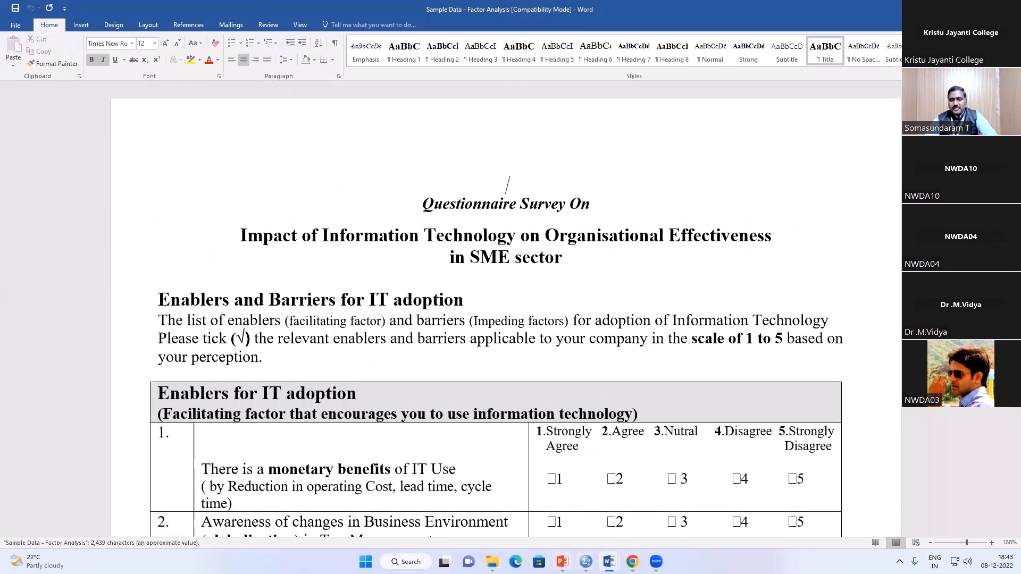
Step: Open the Sample Data - Factor Analysis Excel workbook and select the Q1 to Q14 responses in A2:N21
click(491, 561)
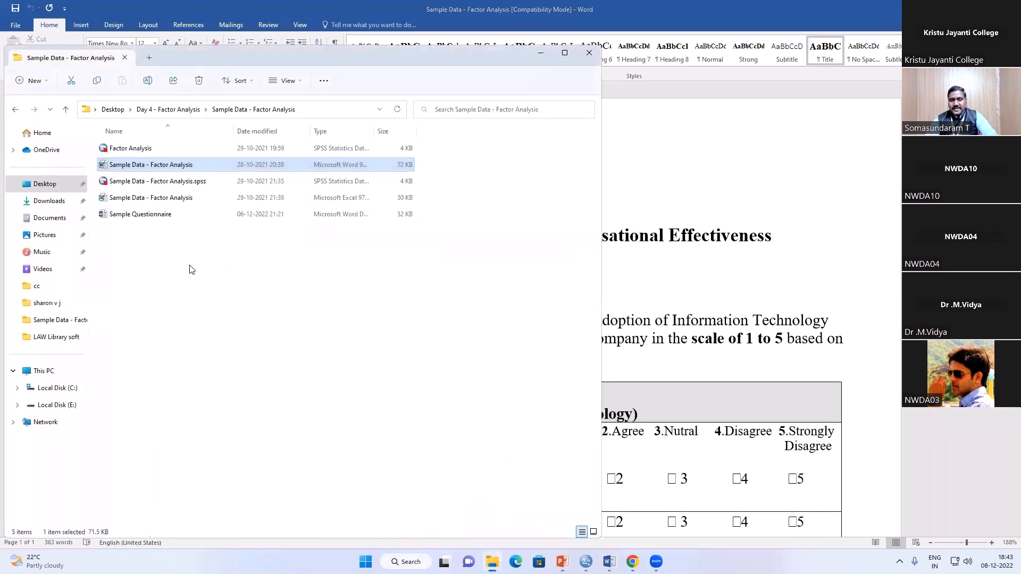
double_click(154, 199)
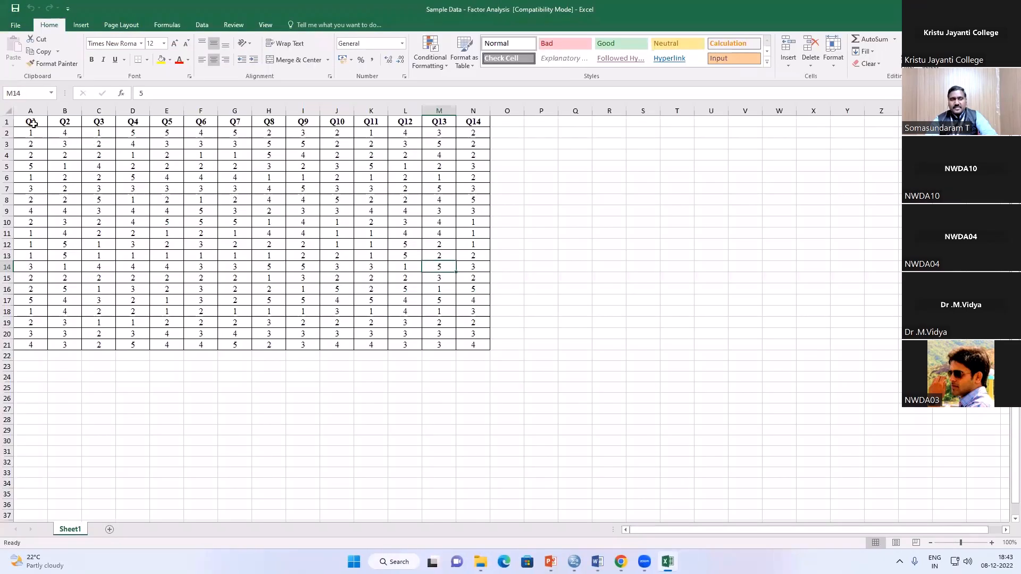
drag(31, 122, 470, 346)
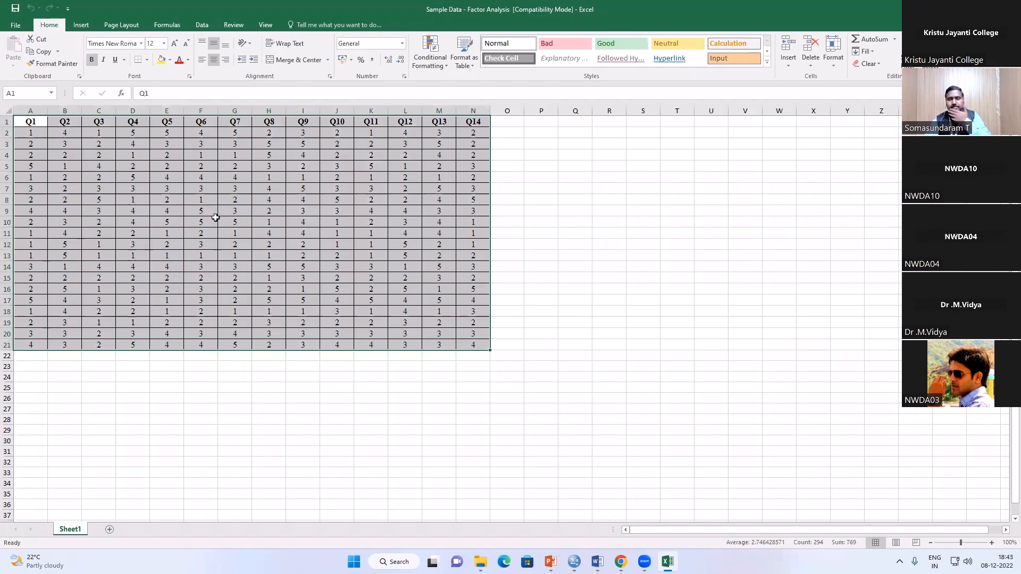
drag(33, 133, 472, 349)
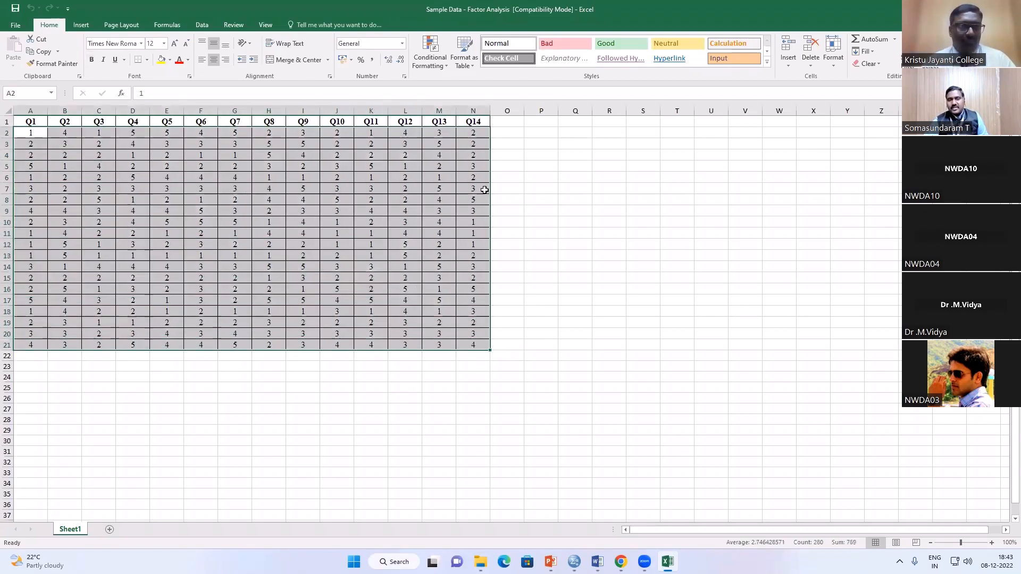
Step: Switch to the Sample Data - Factor Analysis document in Word and read the Enablers for IT adoption statements
mouse_move(481, 562)
mouse_move(597, 561)
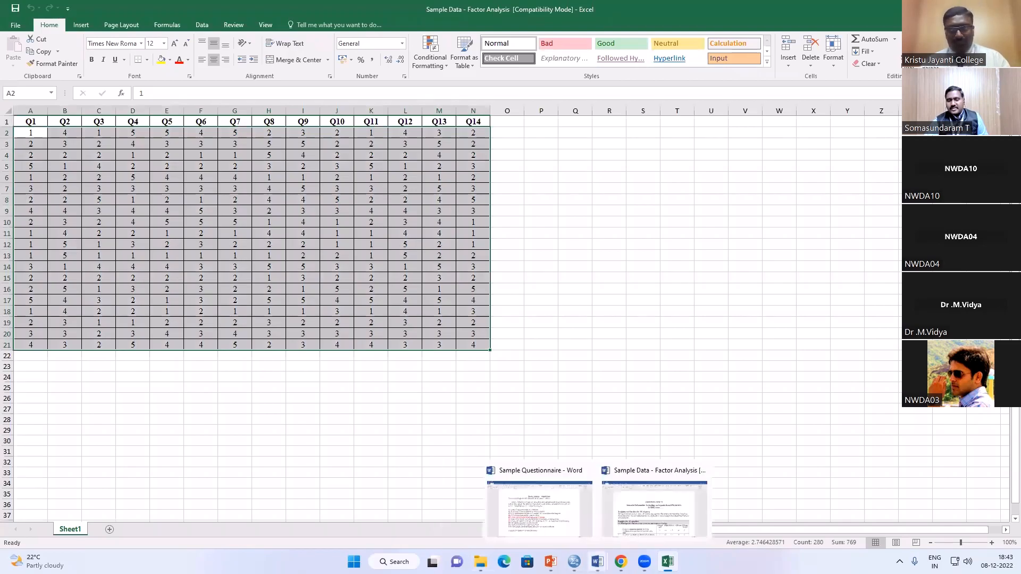
click(661, 503)
scroll(573, 398, down, 3)
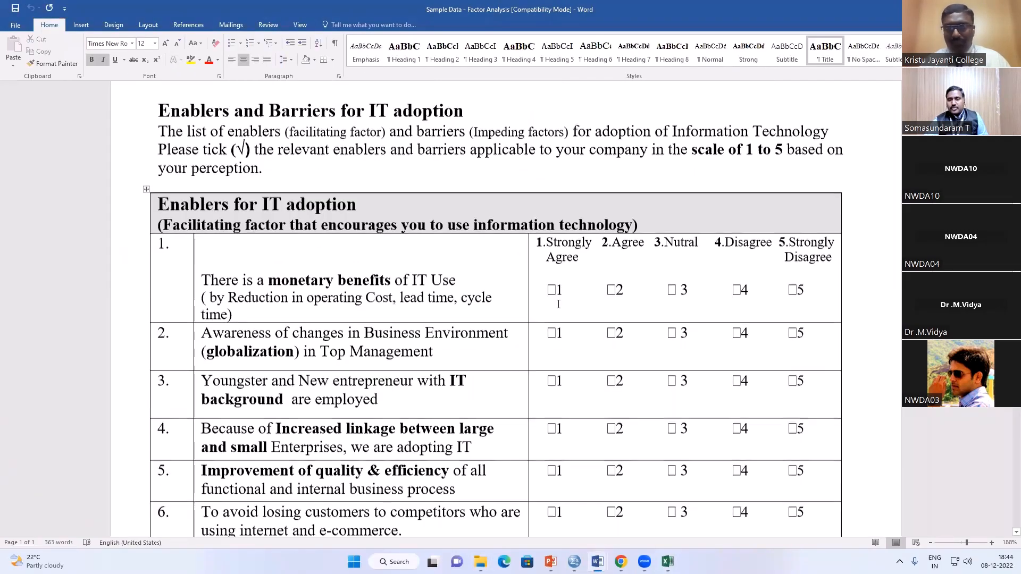
mouse_move(610, 547)
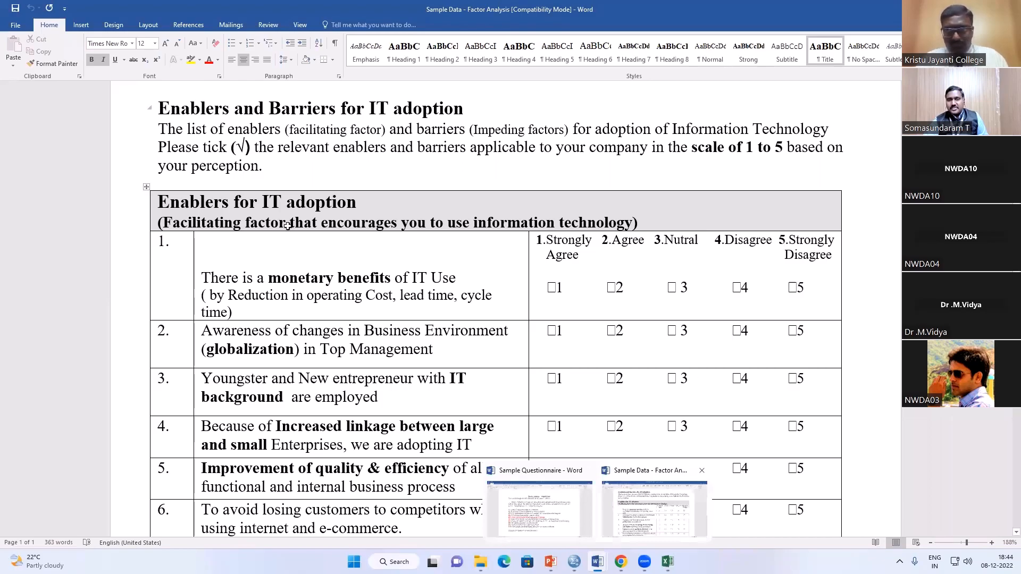
Step: Minimize the Excel workbook, the sample data folder window and the Sample Questionnaire document to return to the PowerPoint presentation
key(alt+Tab)
mouse_move(481, 557)
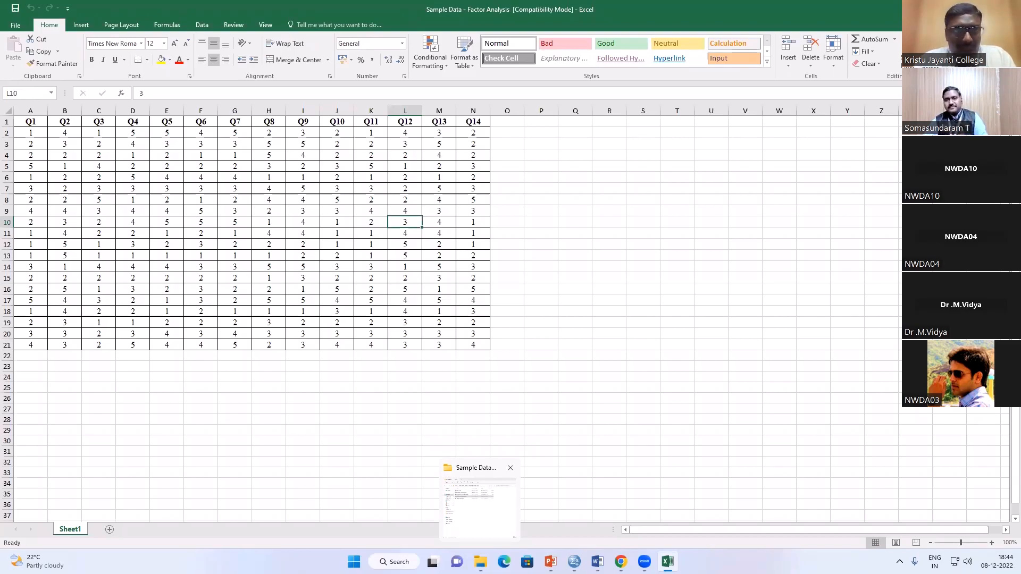
click(959, 9)
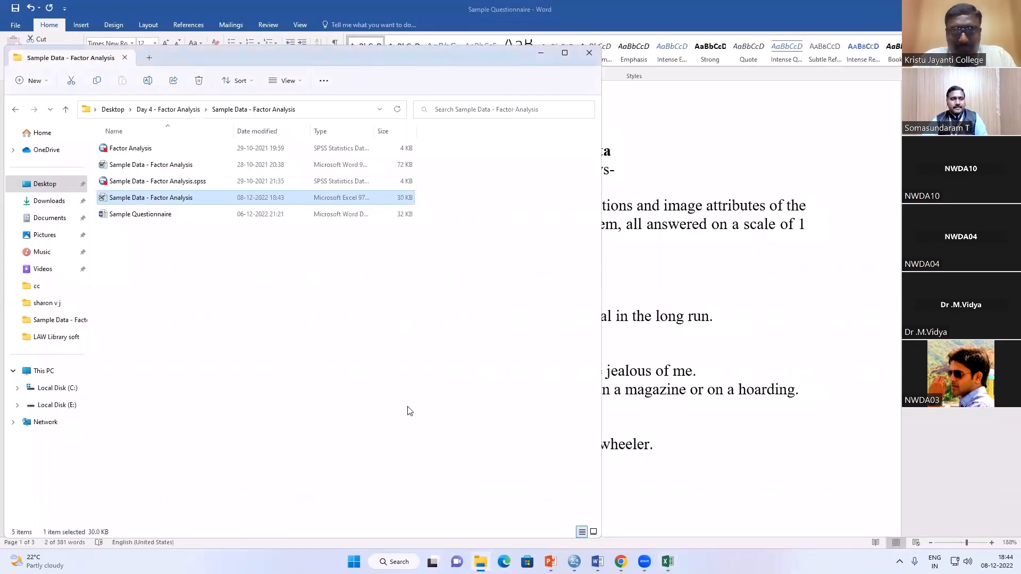
click(542, 60)
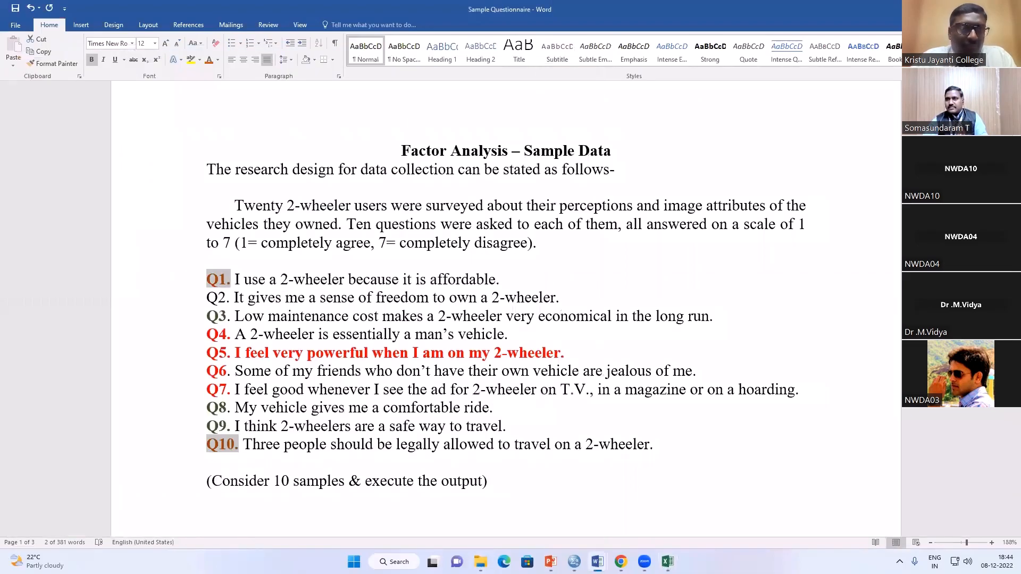
click(960, 9)
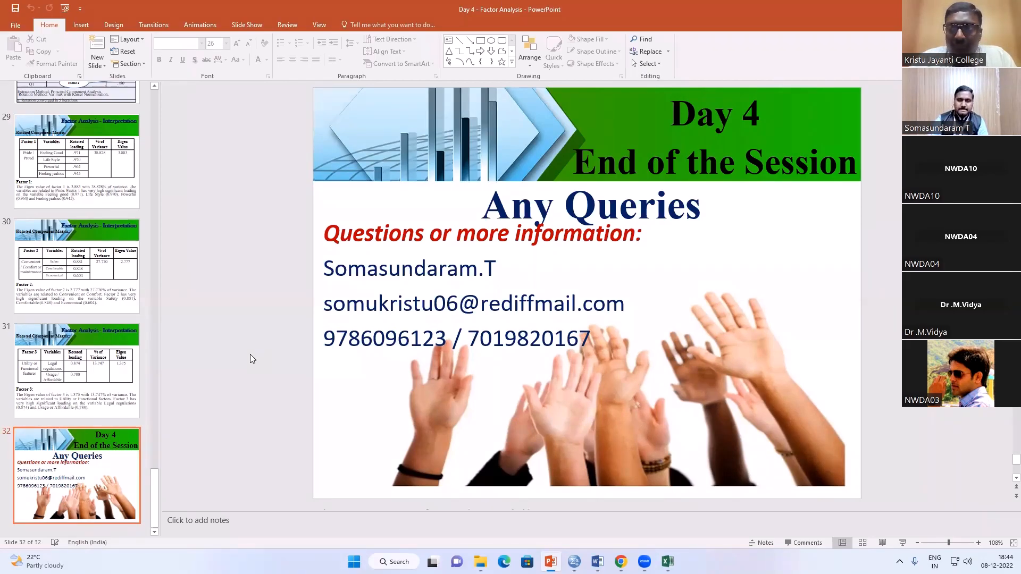
scroll(250, 354, up, 1)
scroll(250, 354, down, 1)
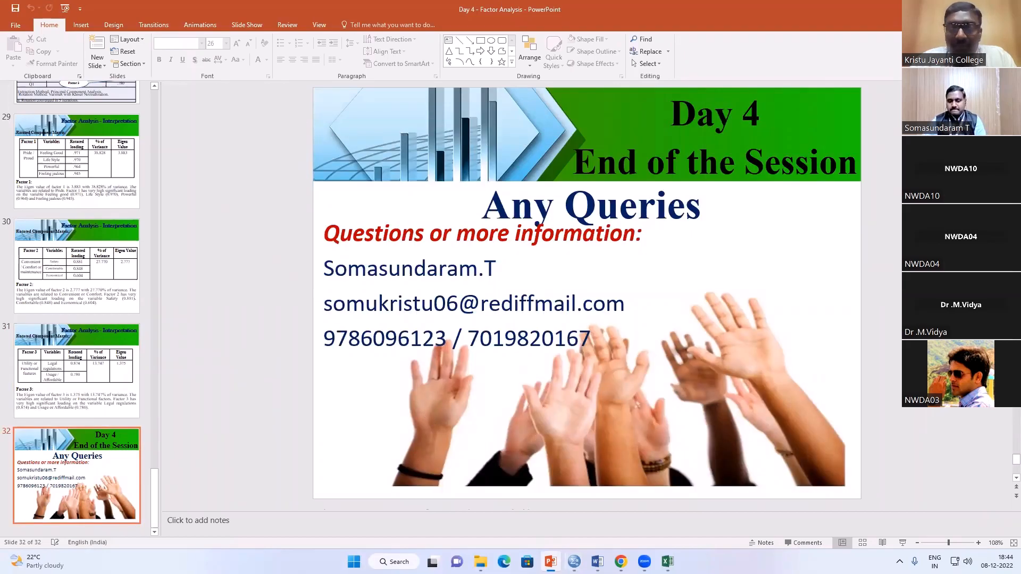
mouse_move(550, 562)
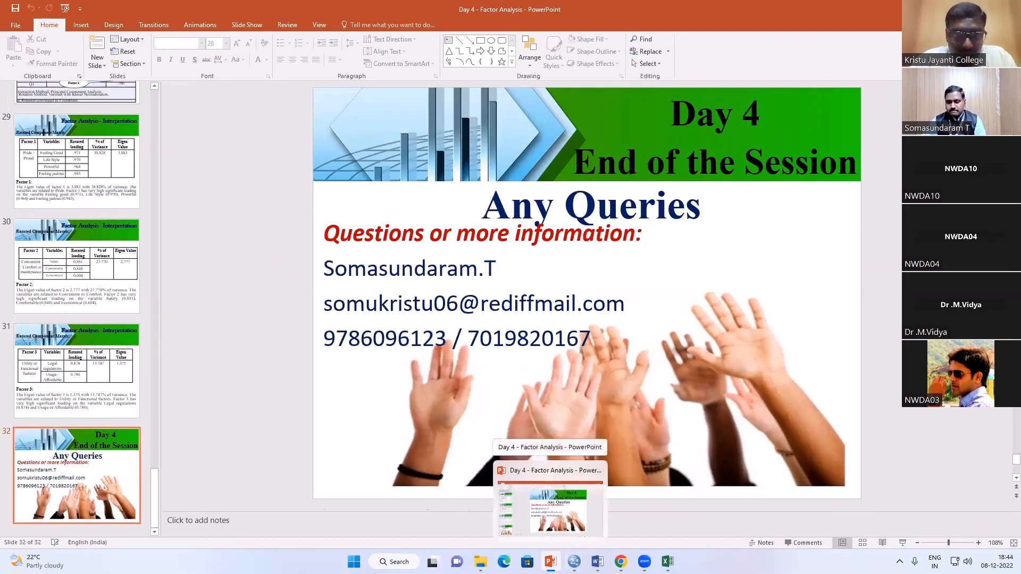
click(533, 508)
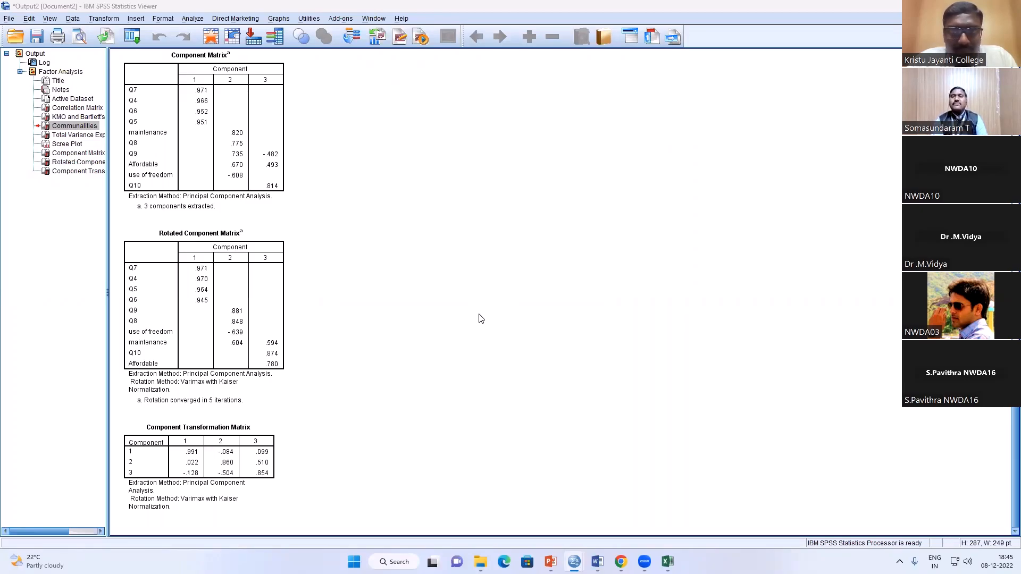
Step: Review the SPSS output from the component matrices back up to the Correlation Matrix, and check the sample data in Excel
scroll(481, 318, up, 5)
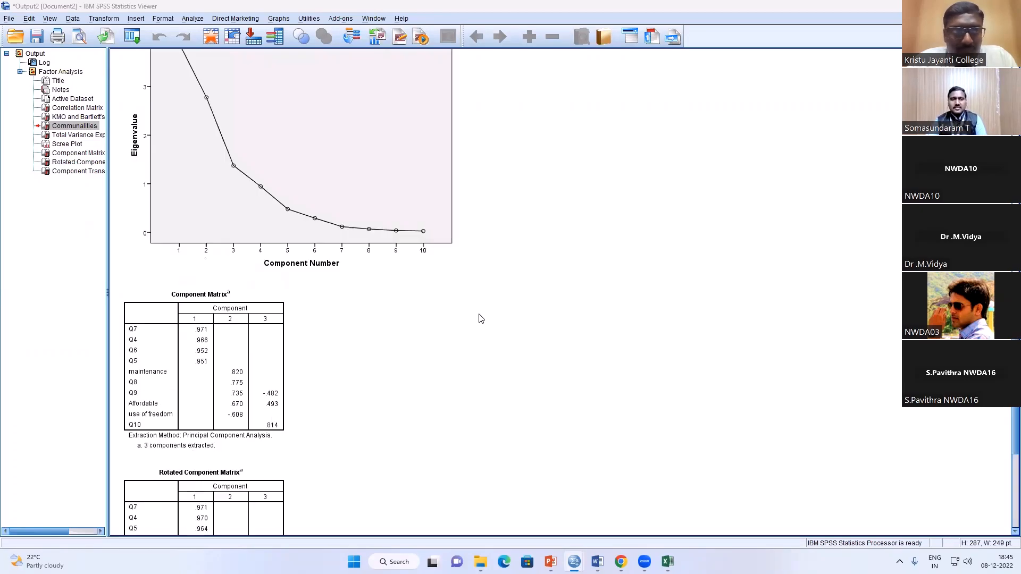
scroll(481, 318, up, 15)
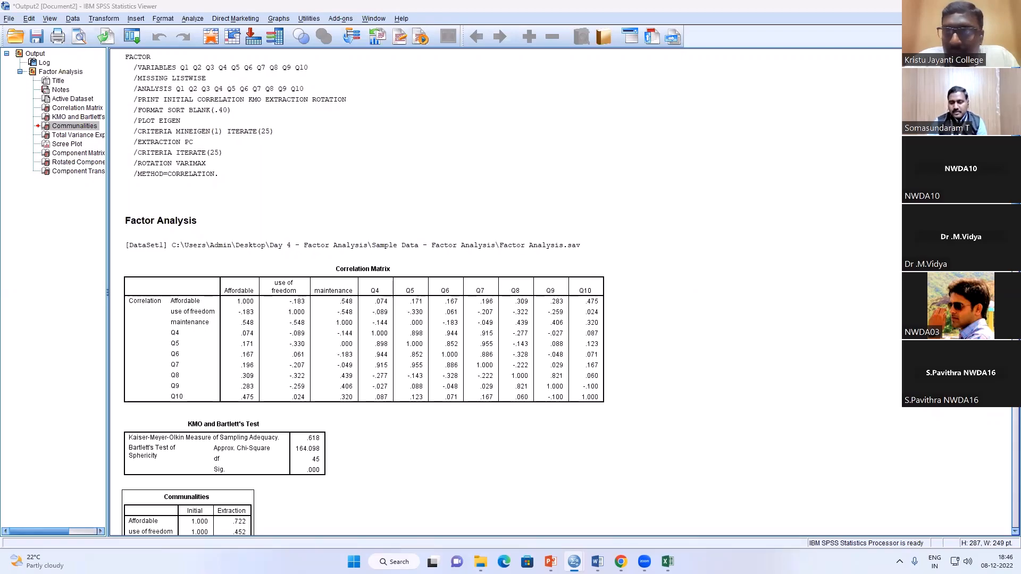
click(667, 561)
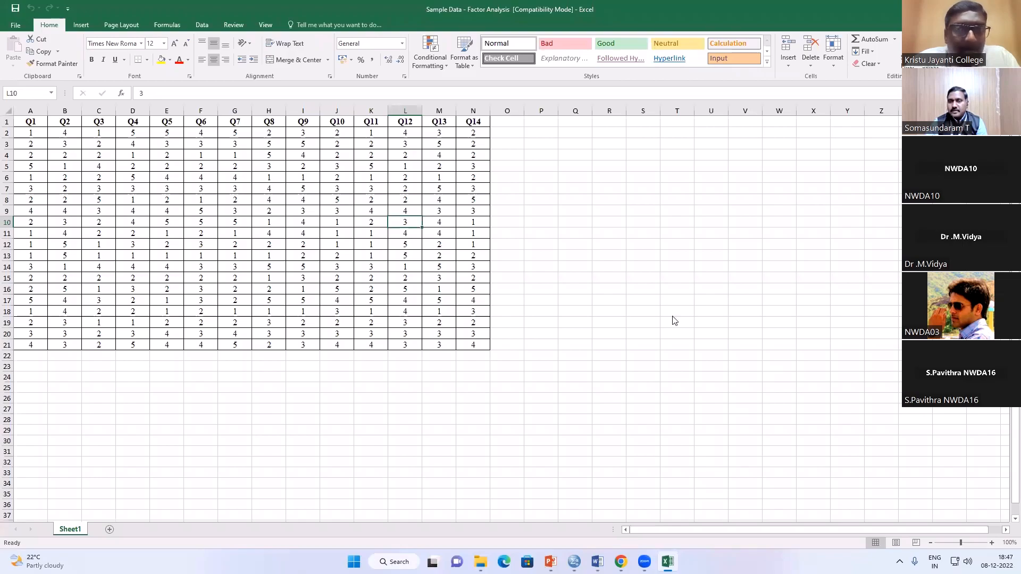
key(alt+Tab)
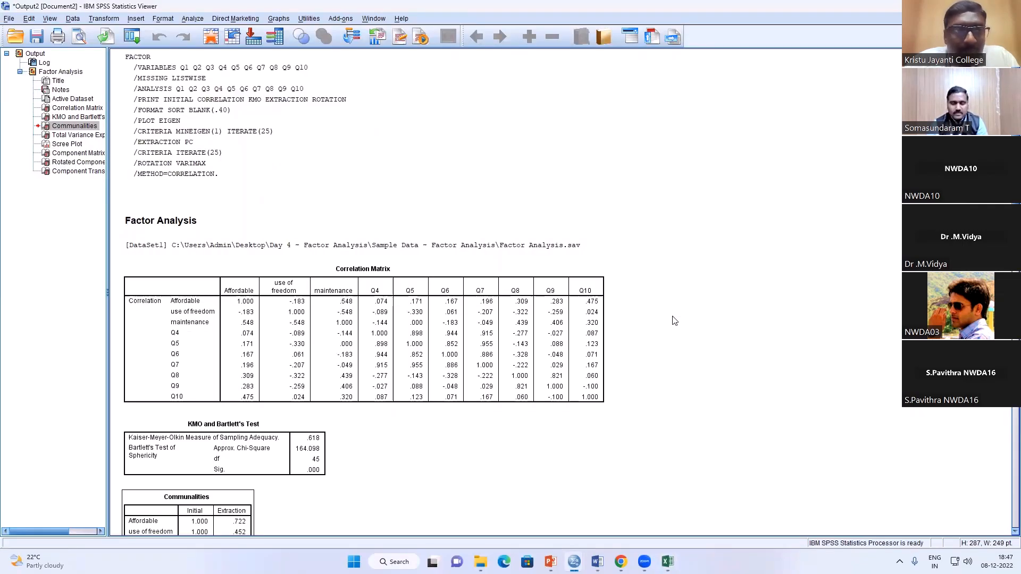